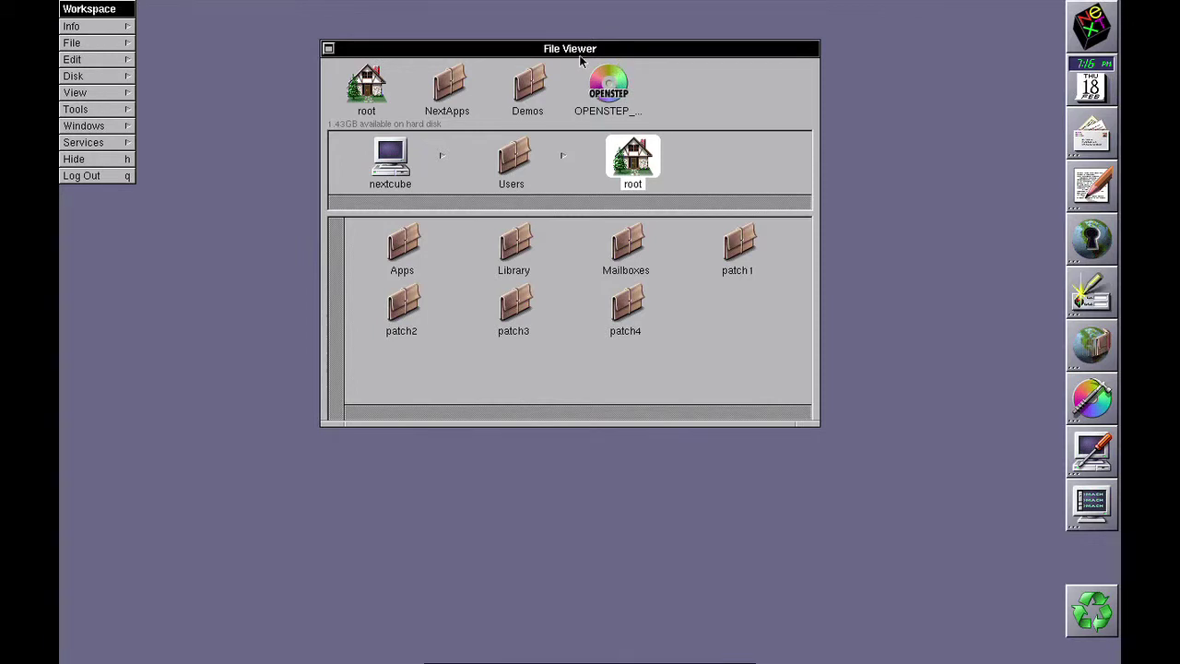
- Open DeveloperTools.pkg from the NextCD/Packages folder of the OPENSTEP_4.2_DEVELOPER disc
click(609, 92)
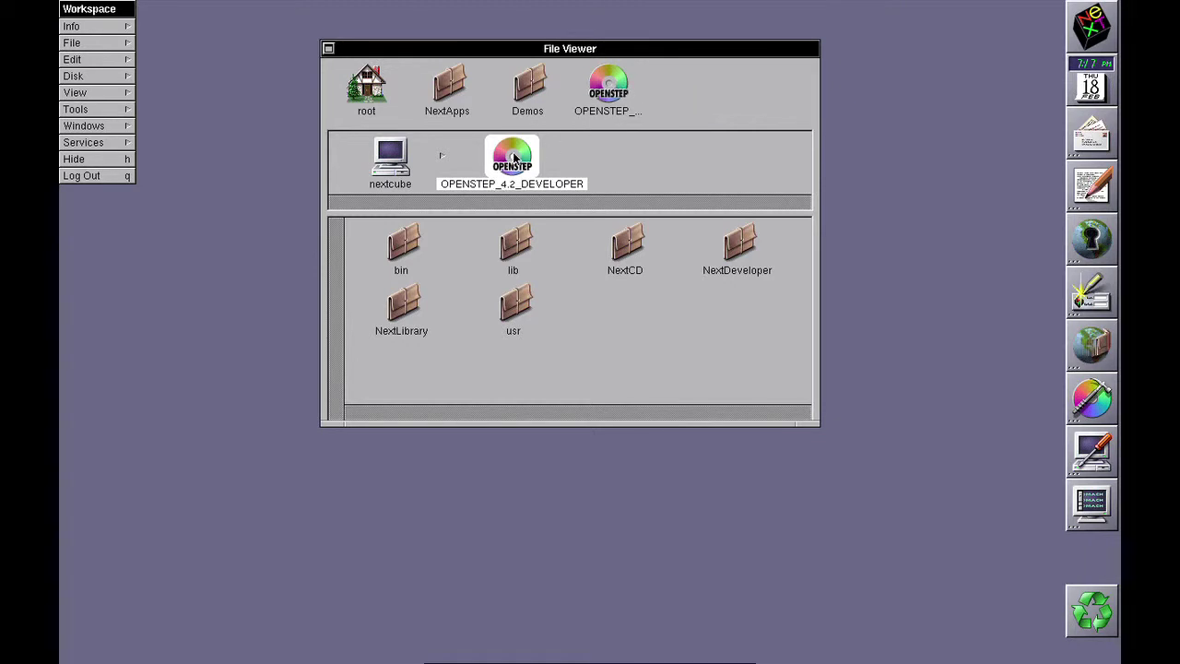
click(619, 247)
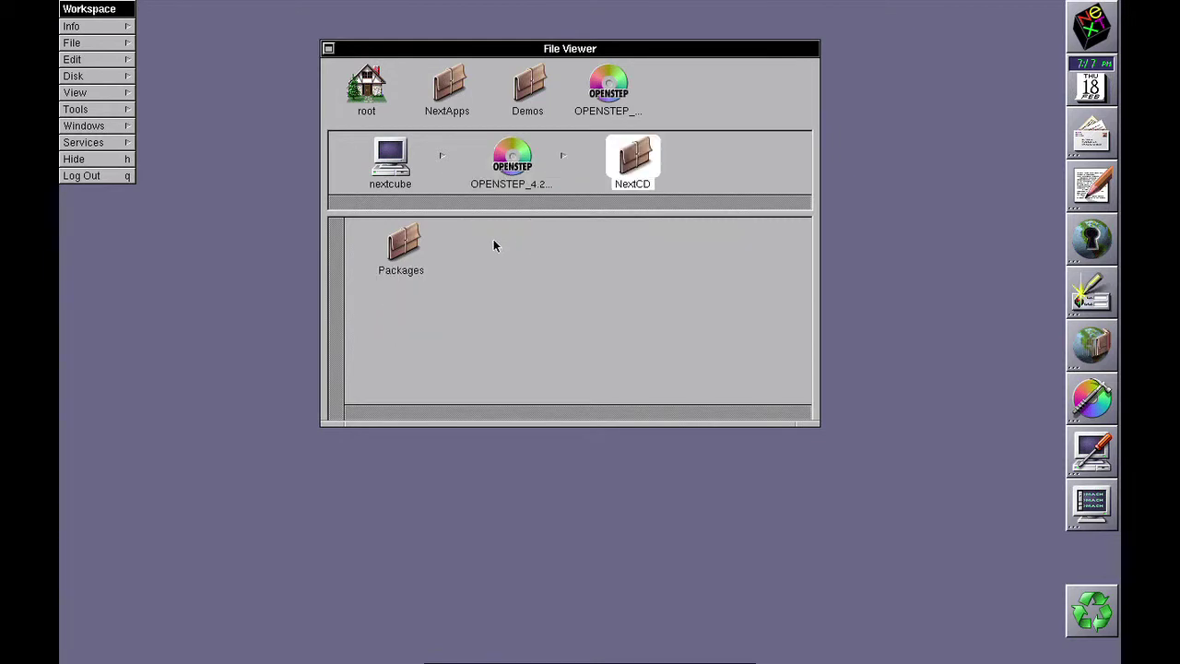
click(414, 246)
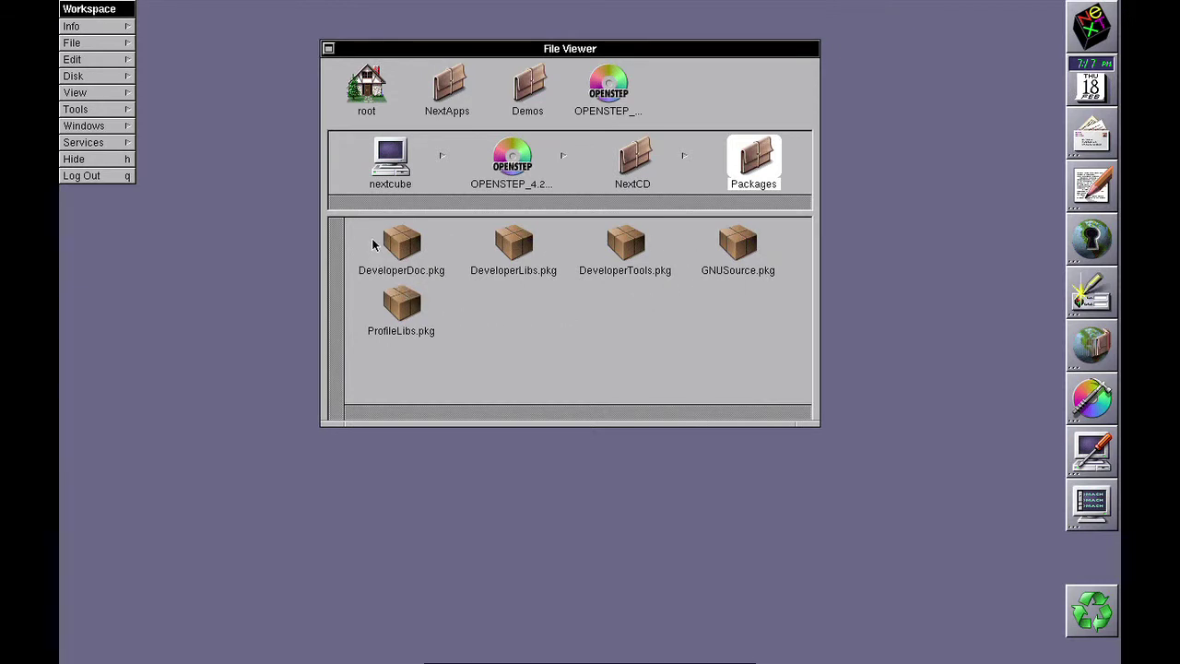
double_click(630, 245)
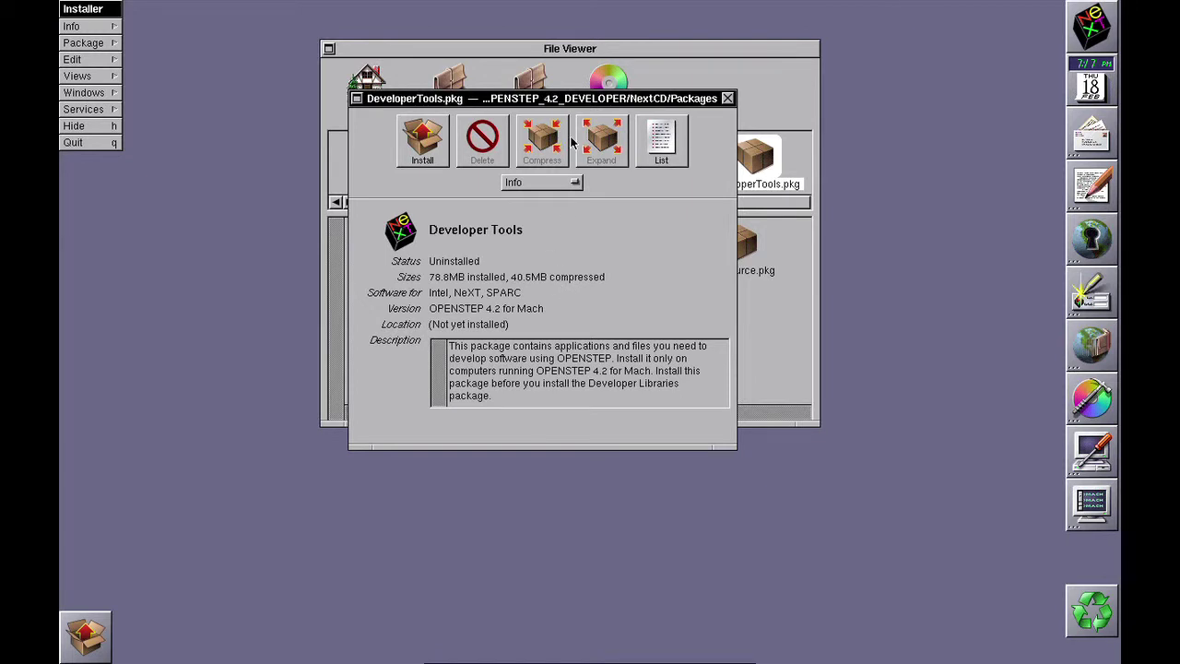
- Install the DeveloperTools package in / for Intel, NeXT and SPARC computers, and close its window
click(417, 151)
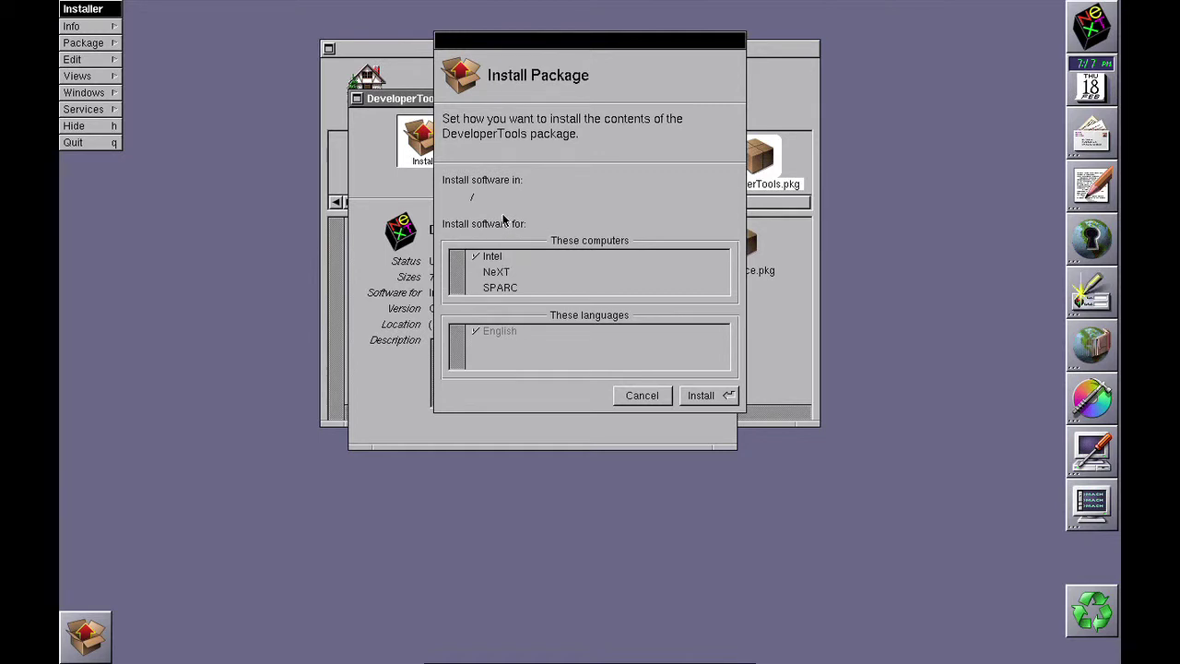
click(493, 273)
click(495, 288)
click(723, 396)
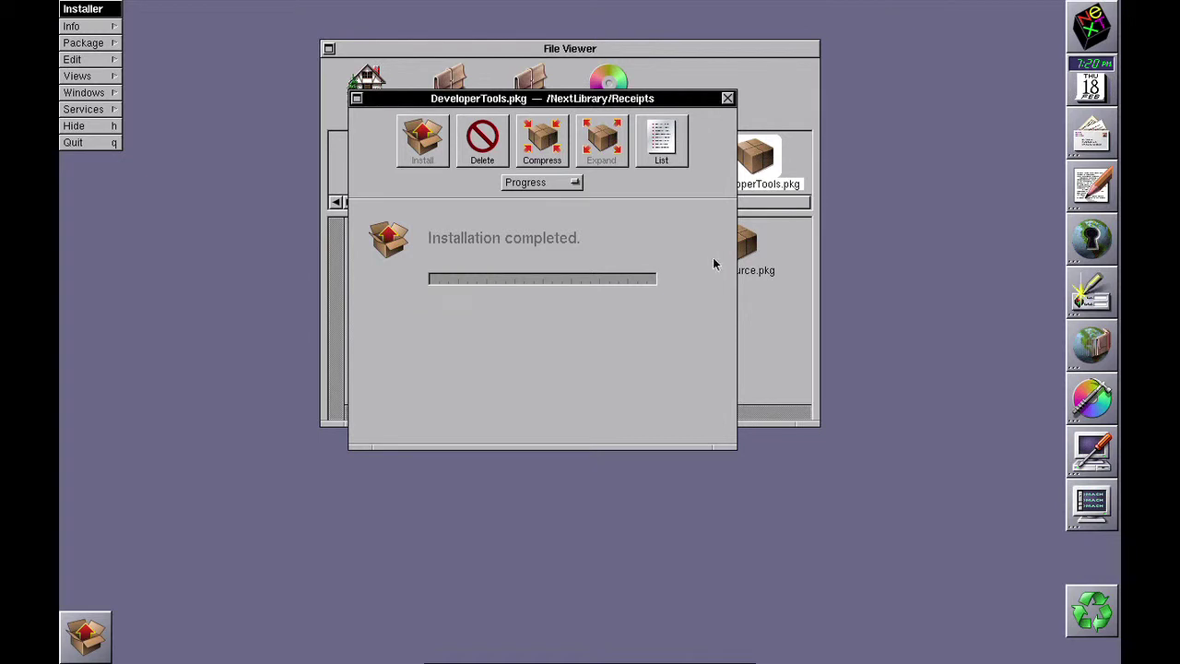
click(727, 99)
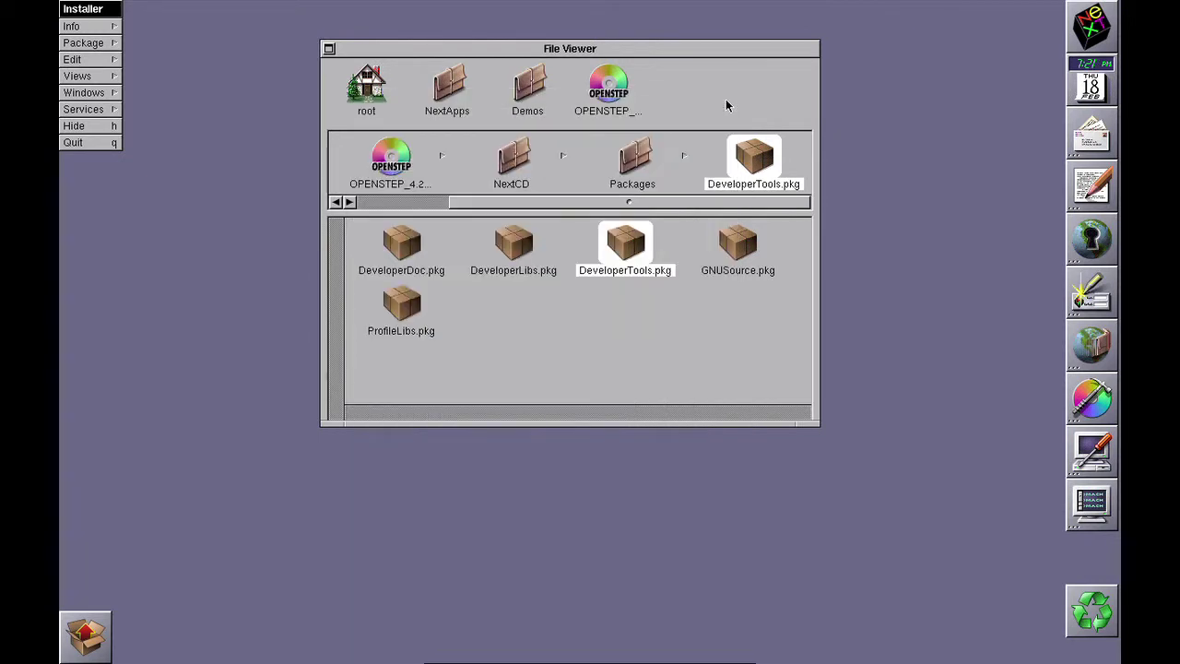
- Install DeveloperLibs.pkg in / for Intel, NeXT and SPARC computers, allow its programs to run, and close its window
click(517, 245)
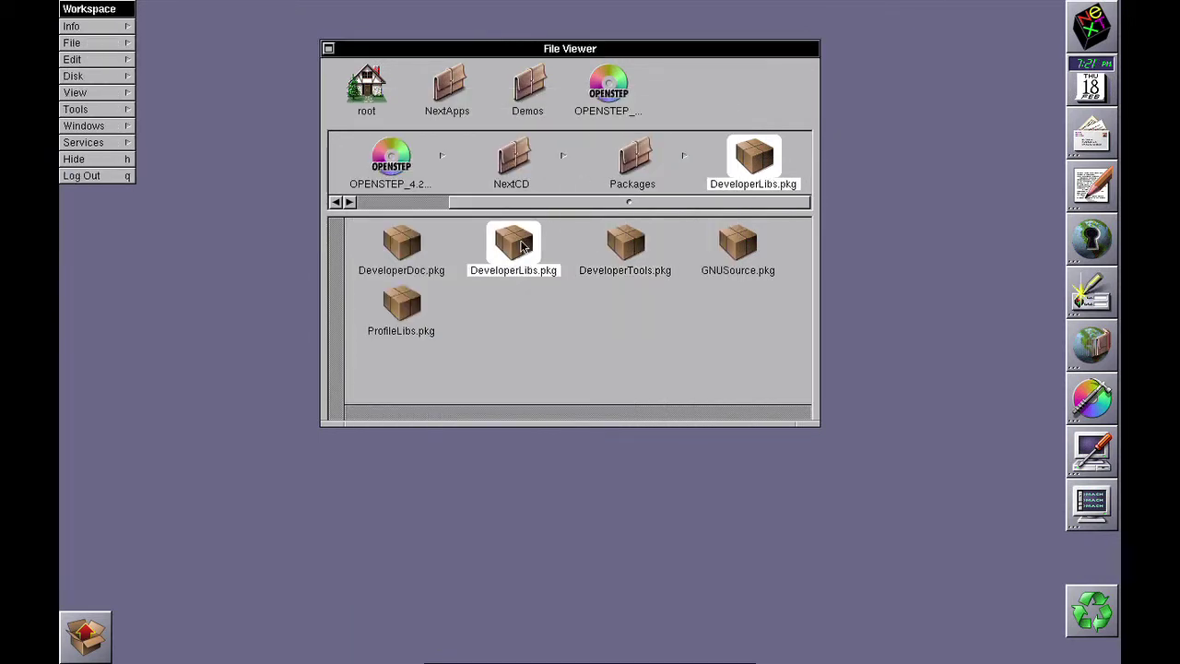
double_click(522, 245)
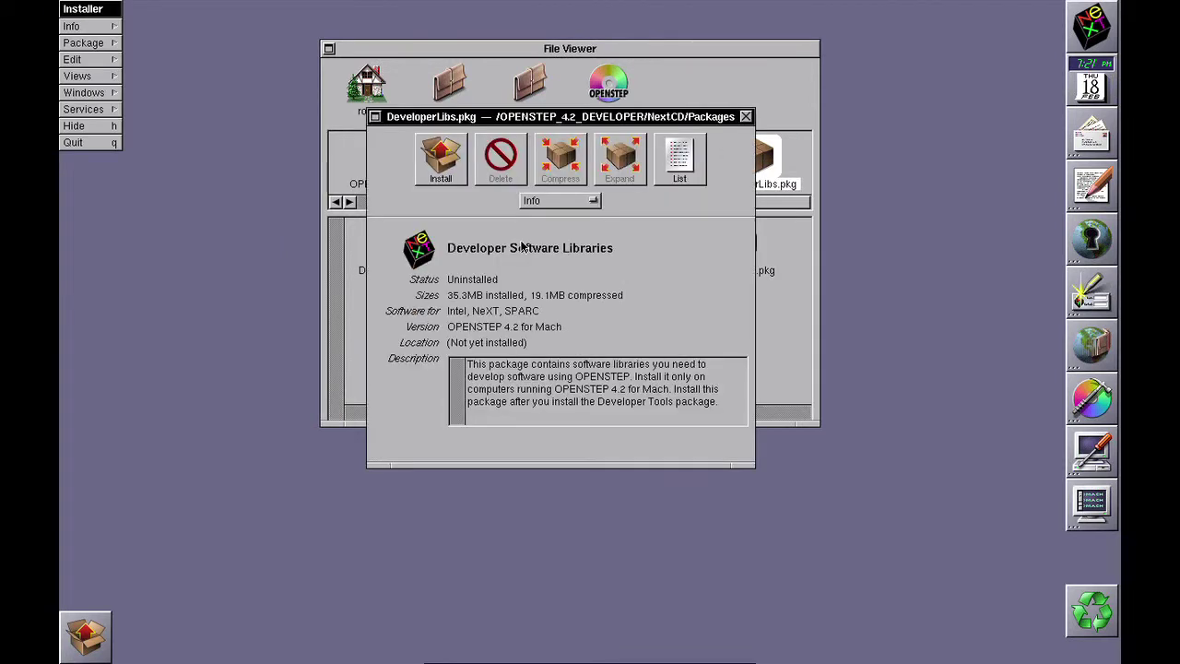
click(455, 173)
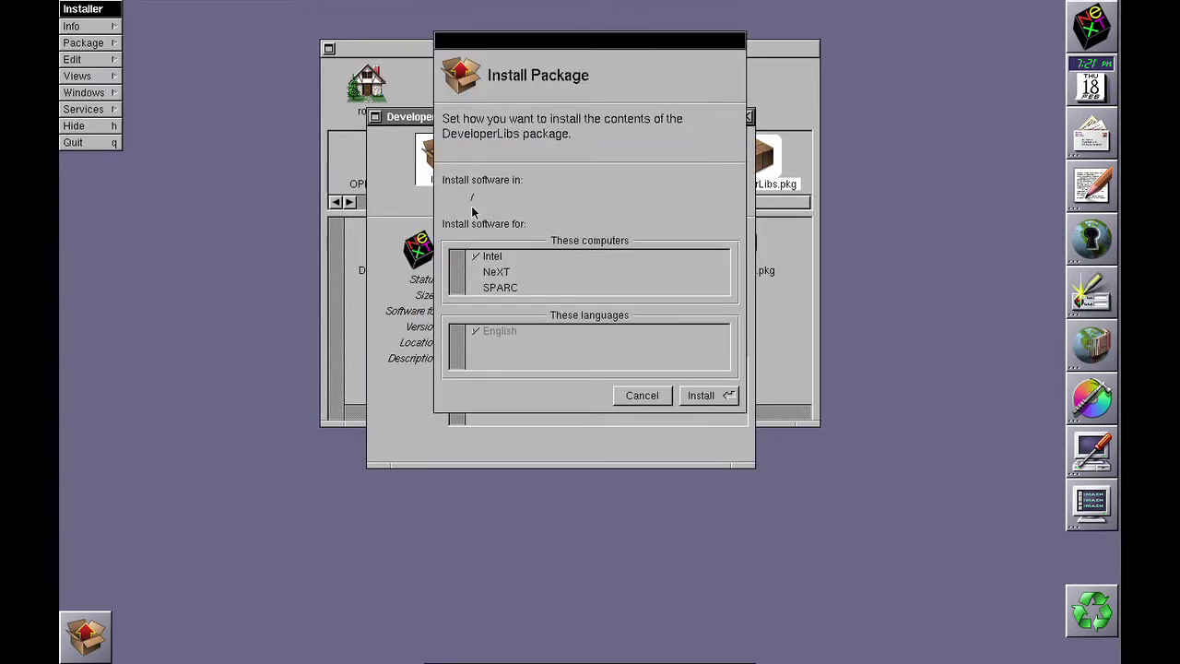
click(497, 276)
click(505, 289)
click(712, 403)
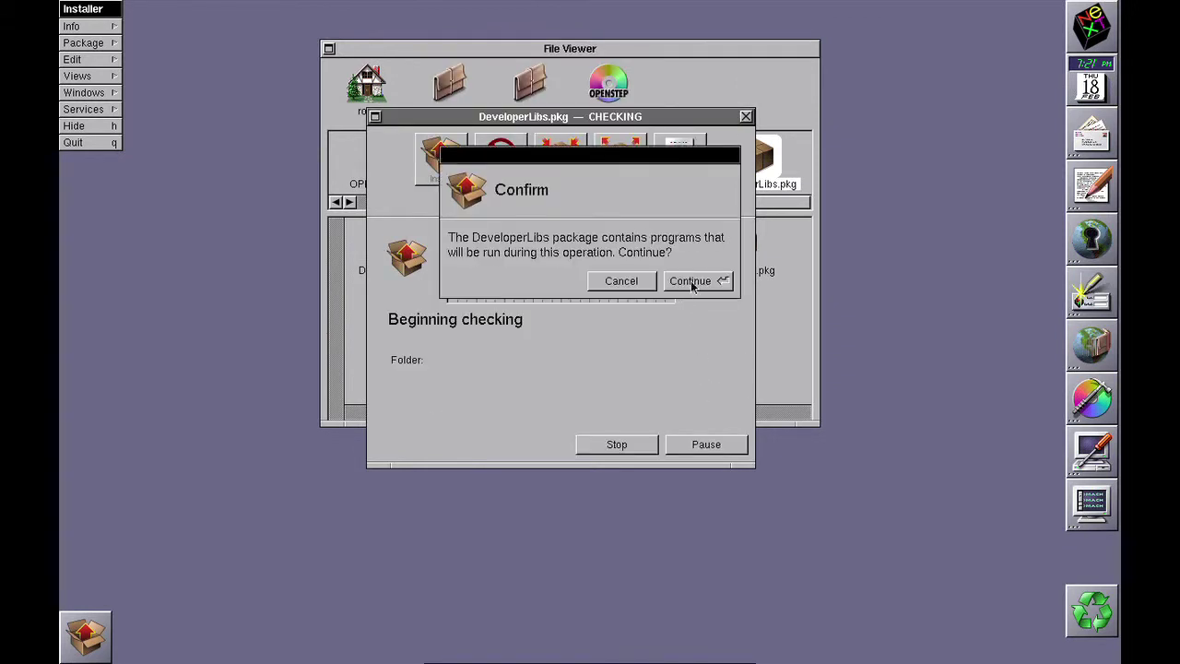
click(691, 279)
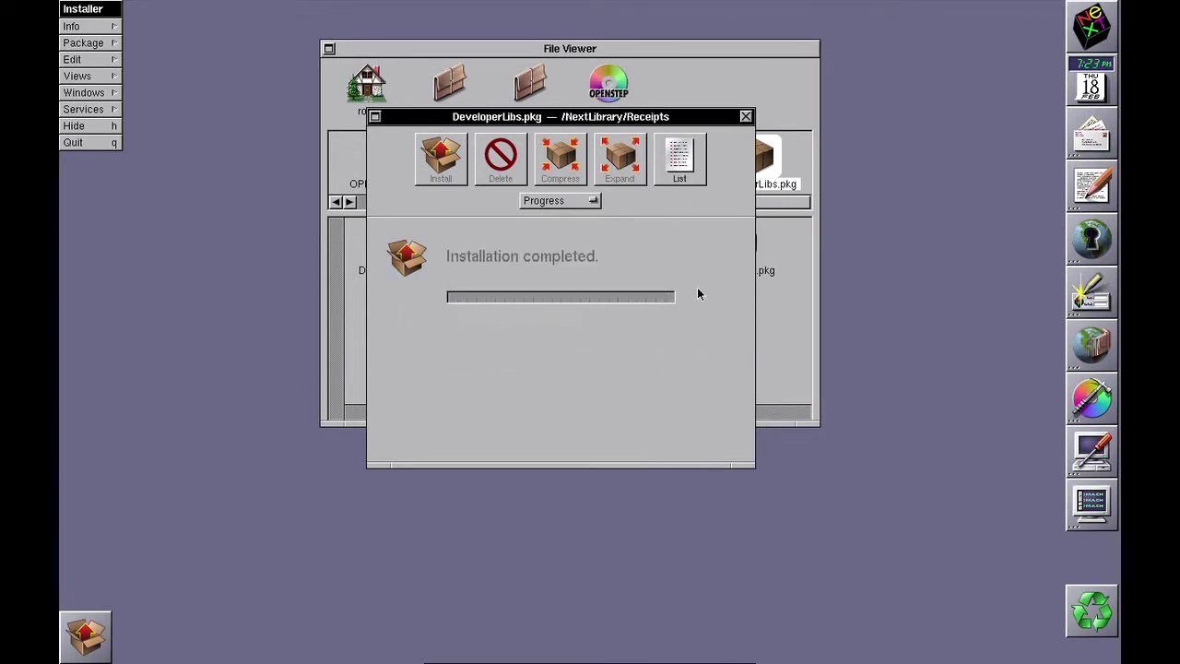
click(746, 116)
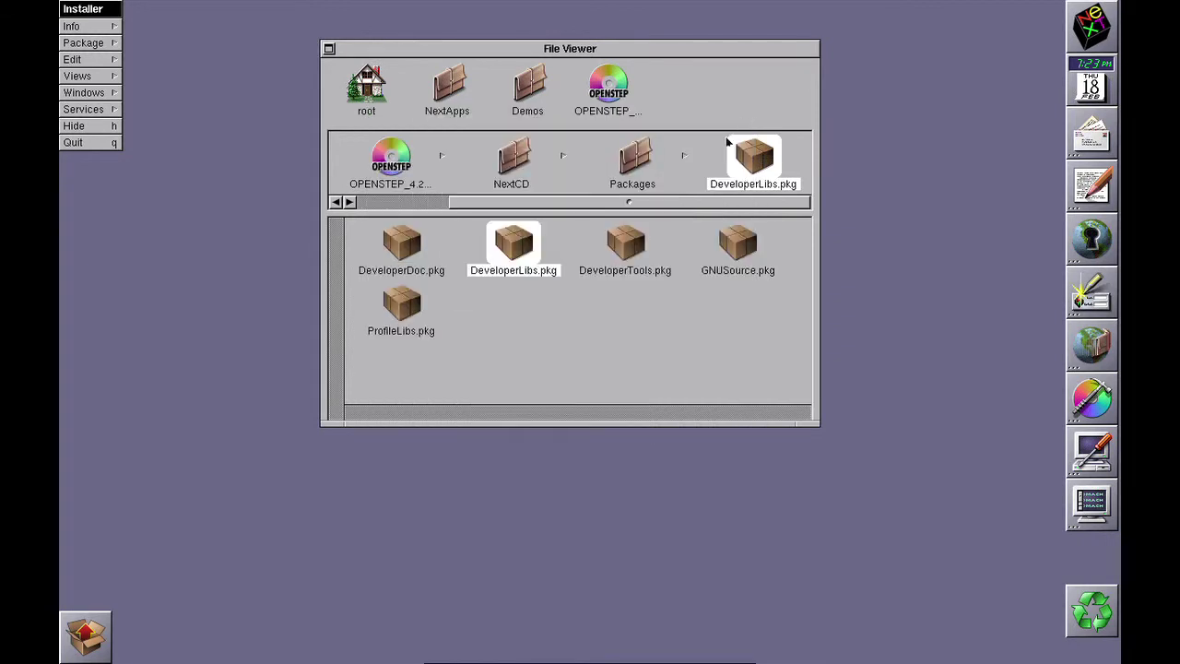
- Install DeveloperDoc.pkg in / with the default options for all computers in English
click(400, 249)
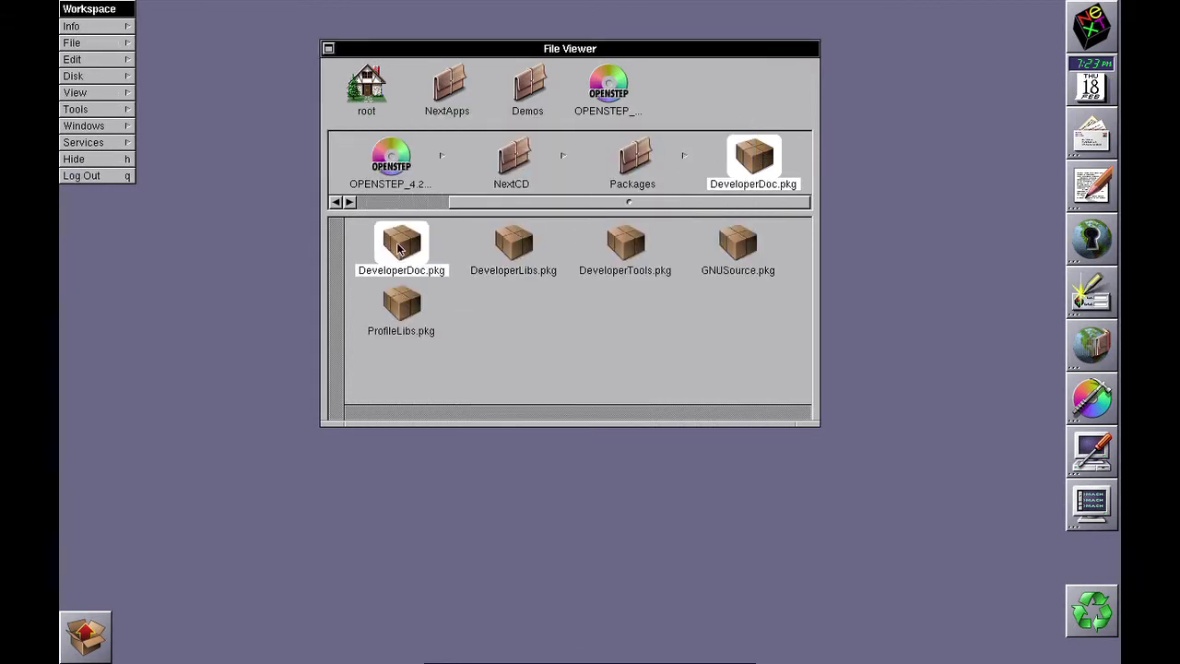
double_click(398, 249)
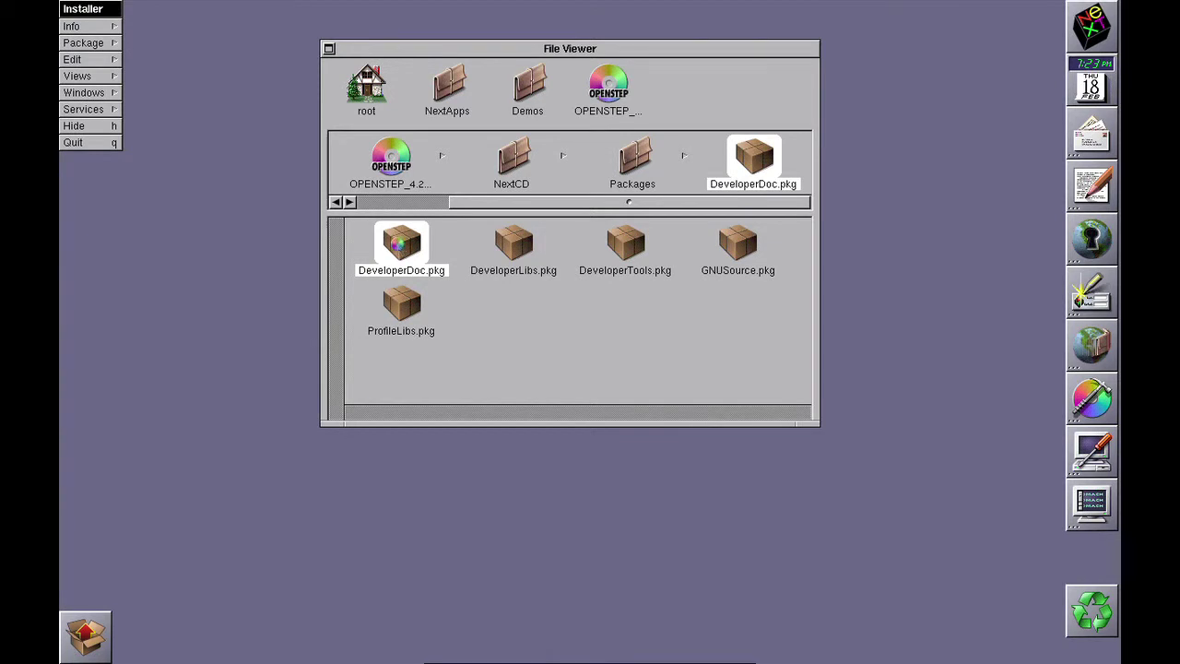
click(446, 184)
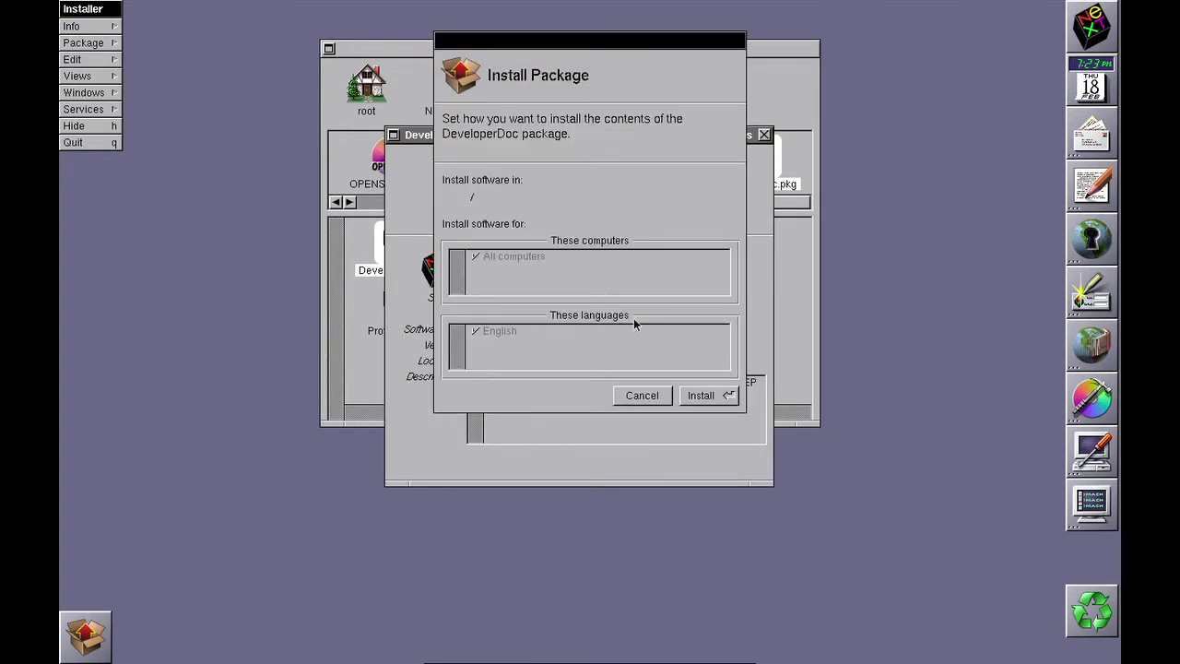
click(689, 393)
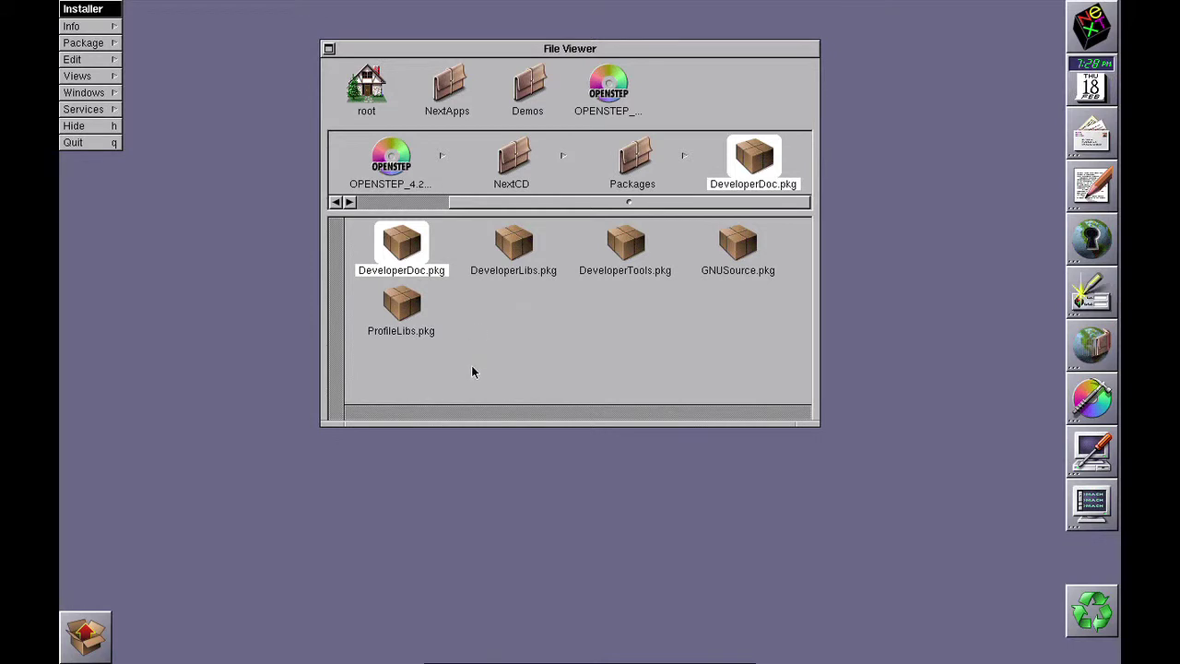
click(404, 315)
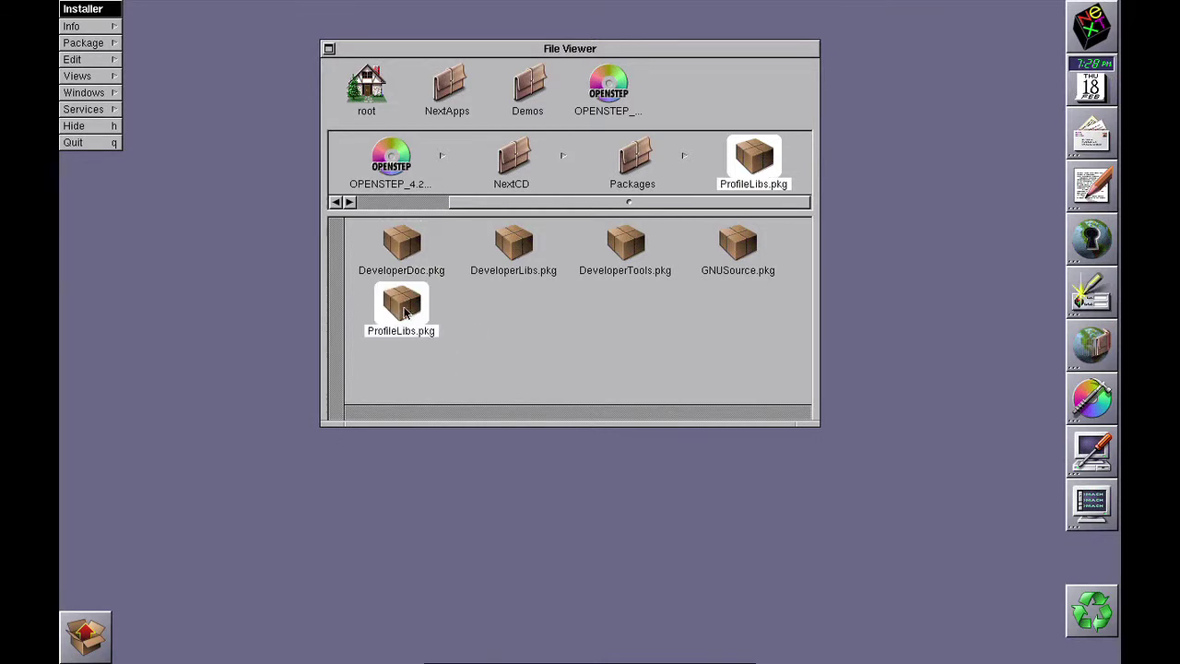
double_click(404, 314)
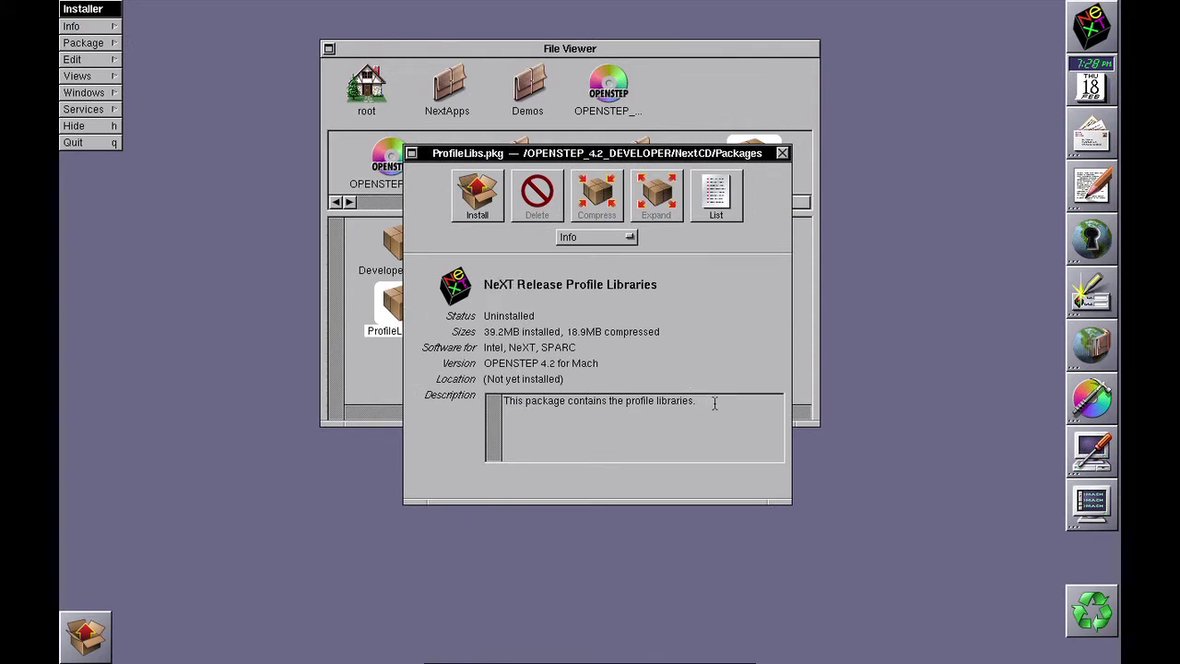
drag(708, 401, 503, 401)
click(522, 401)
click(477, 196)
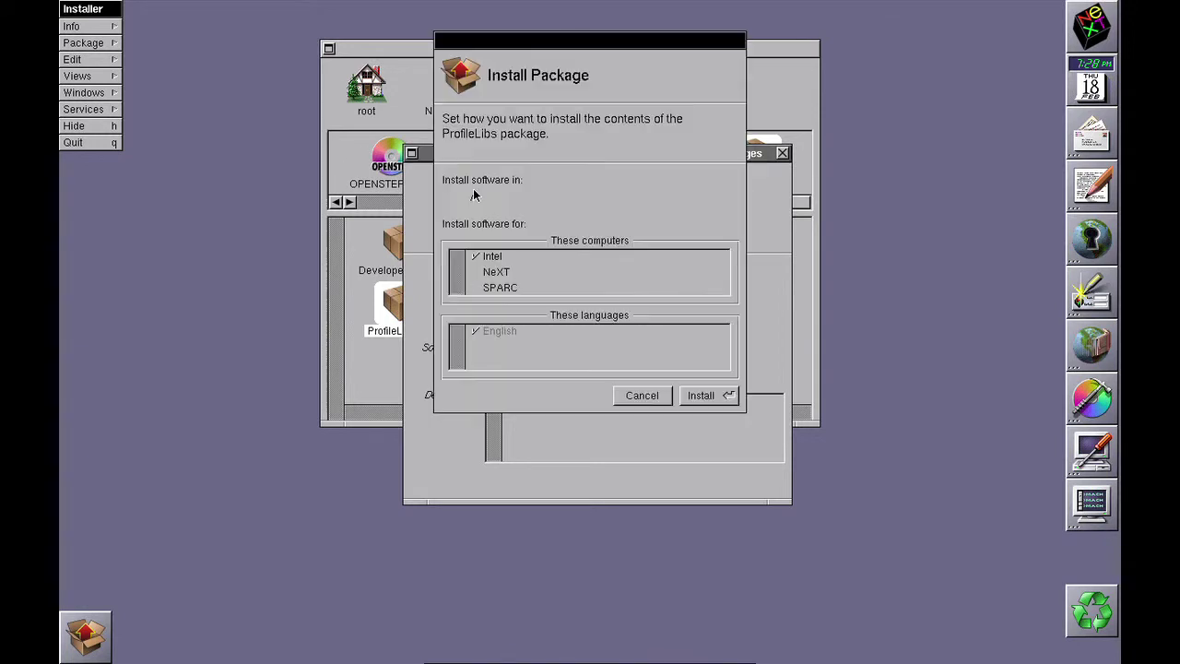
click(499, 272)
click(642, 397)
click(782, 153)
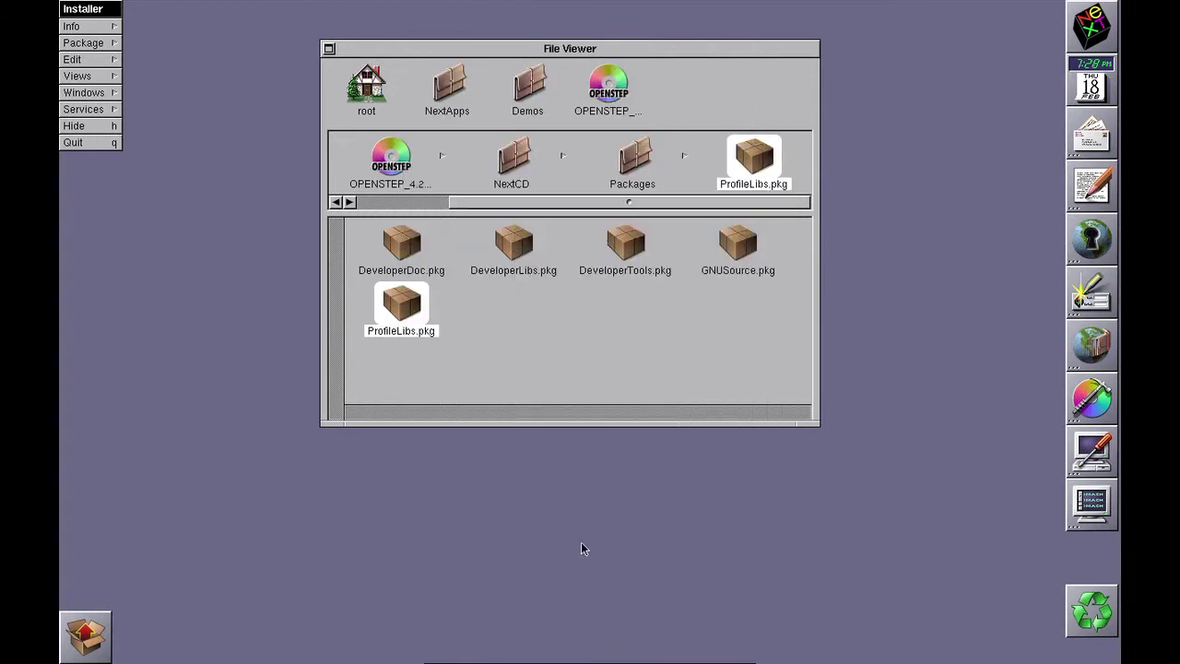
- Eject the OPENSTEP_4.2_DEVELOPER disc
click(724, 249)
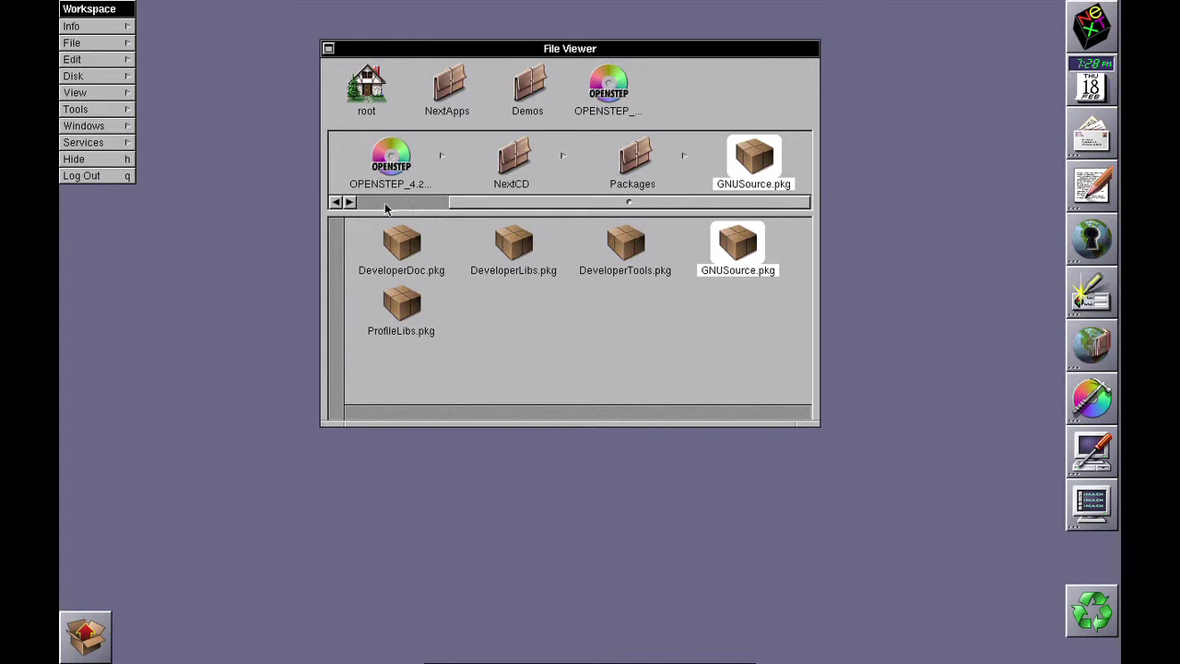
click(389, 170)
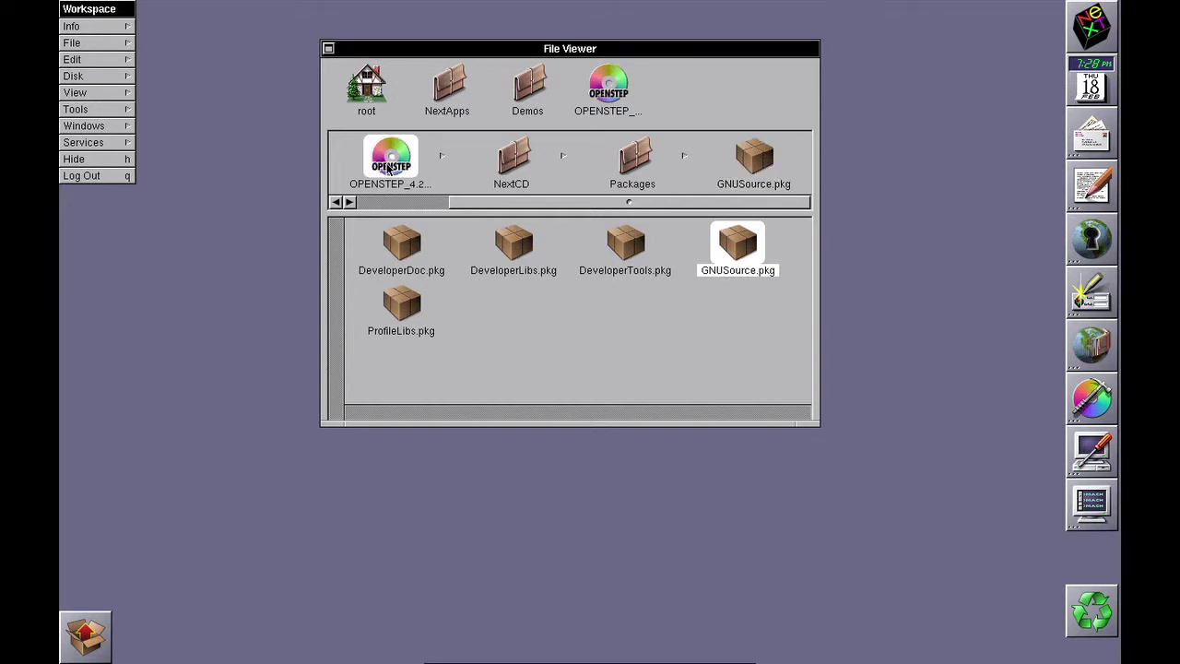
click(100, 76)
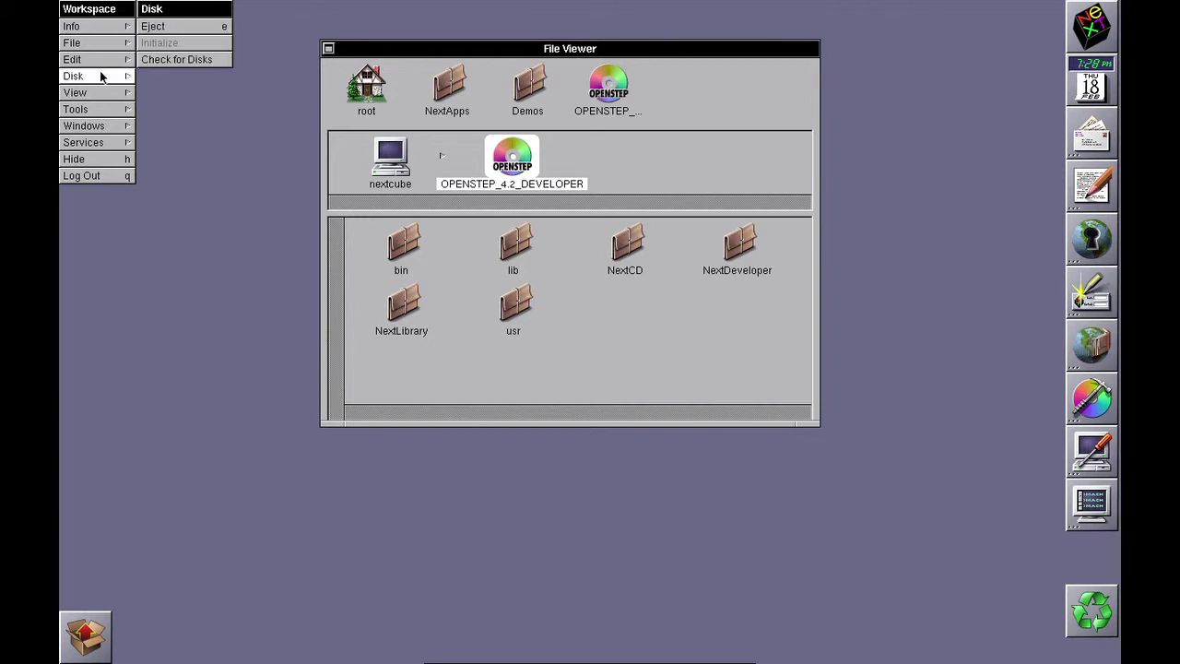
click(164, 30)
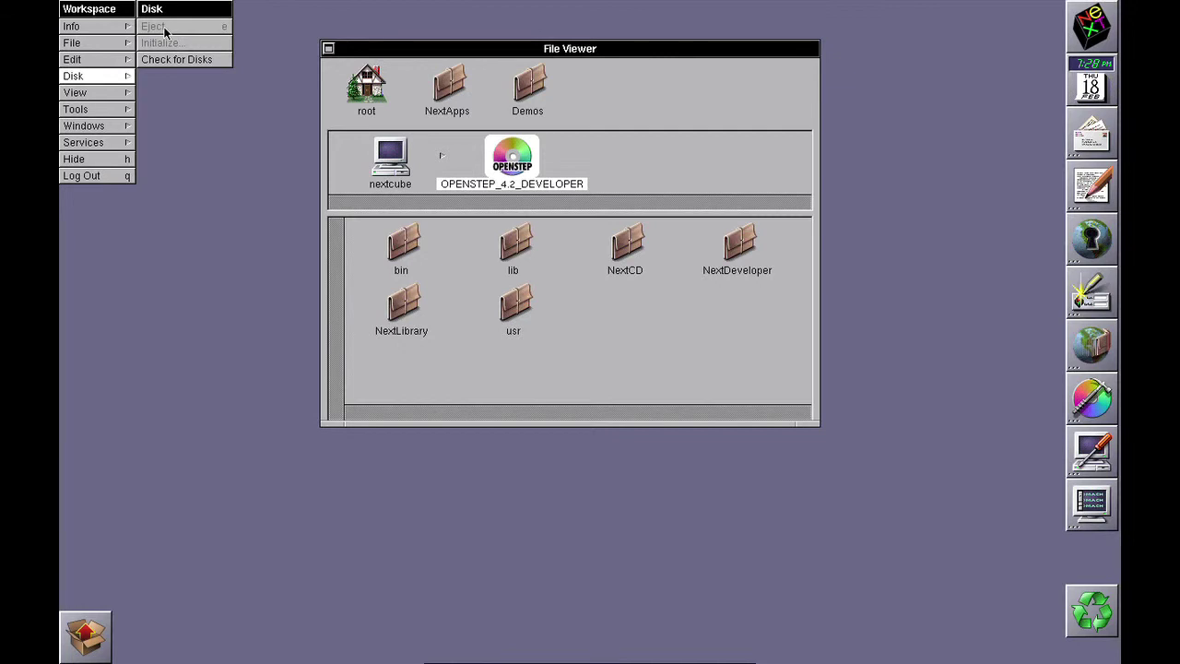
click(73, 81)
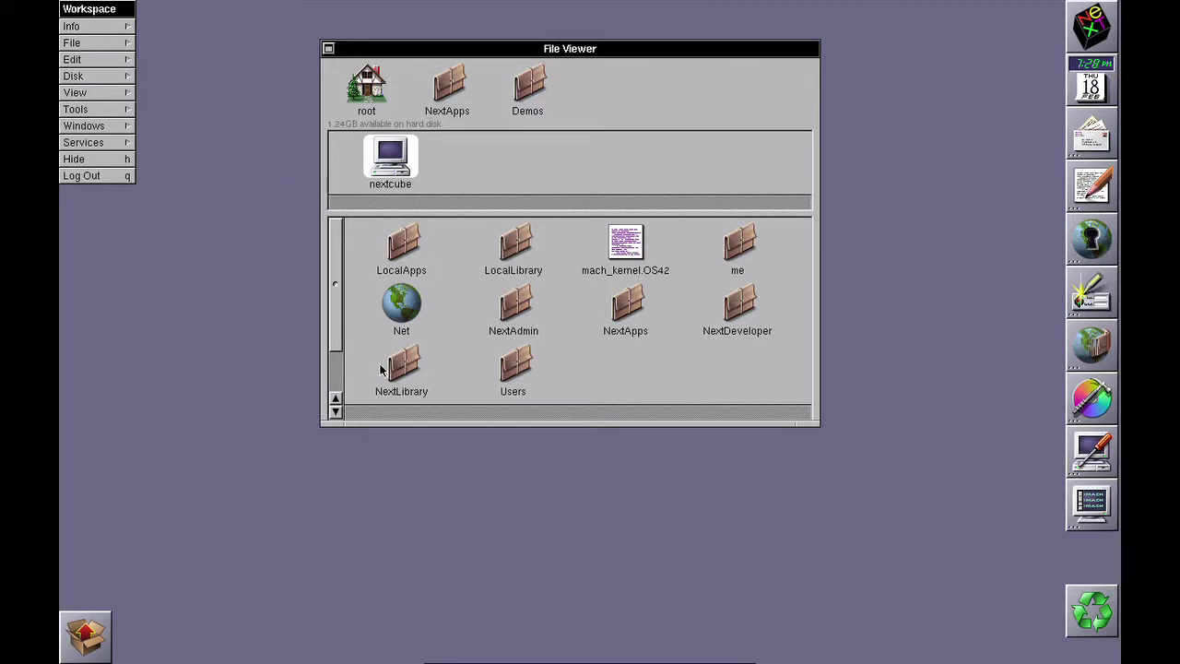
- Open the patch1 folder in root's home directory to check its contents
double_click(530, 361)
double_click(406, 247)
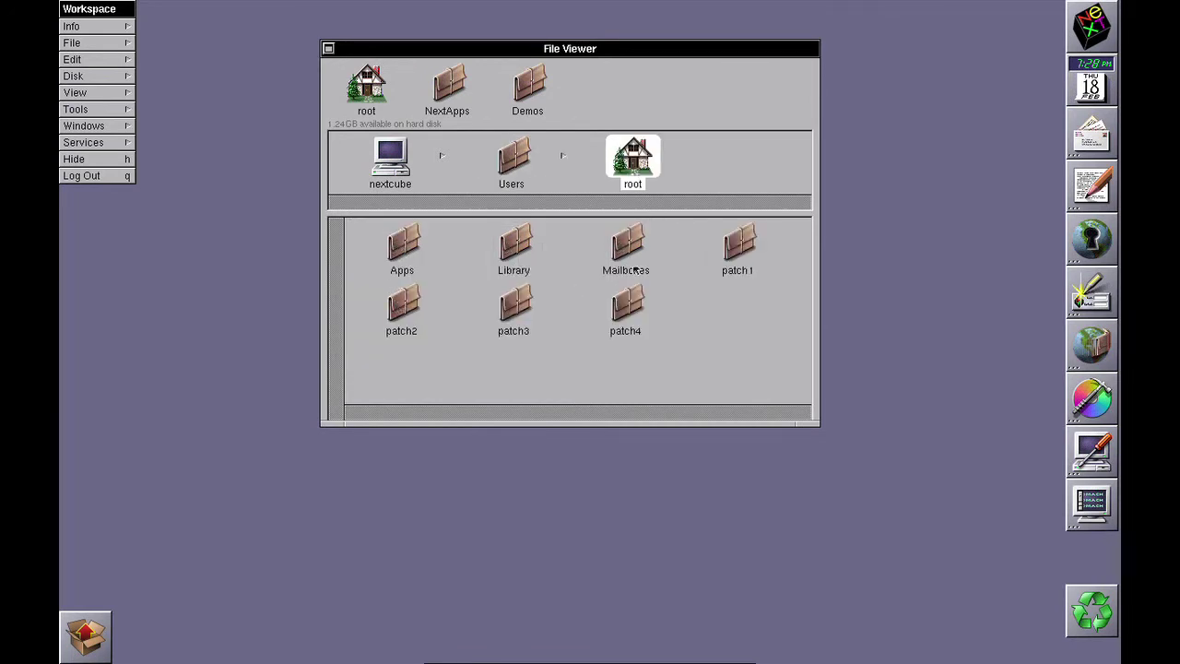
double_click(726, 249)
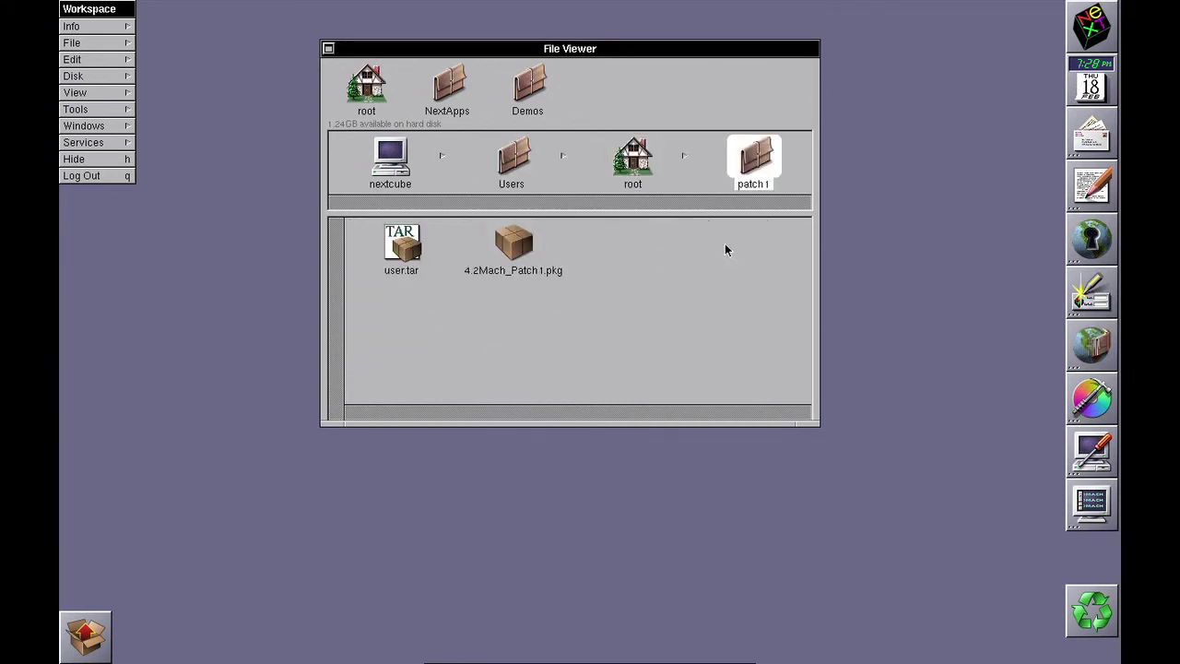
- Unarchive dev.tar in the patch2 folder of root's home directory and close the Archive Inspector
click(614, 177)
click(413, 306)
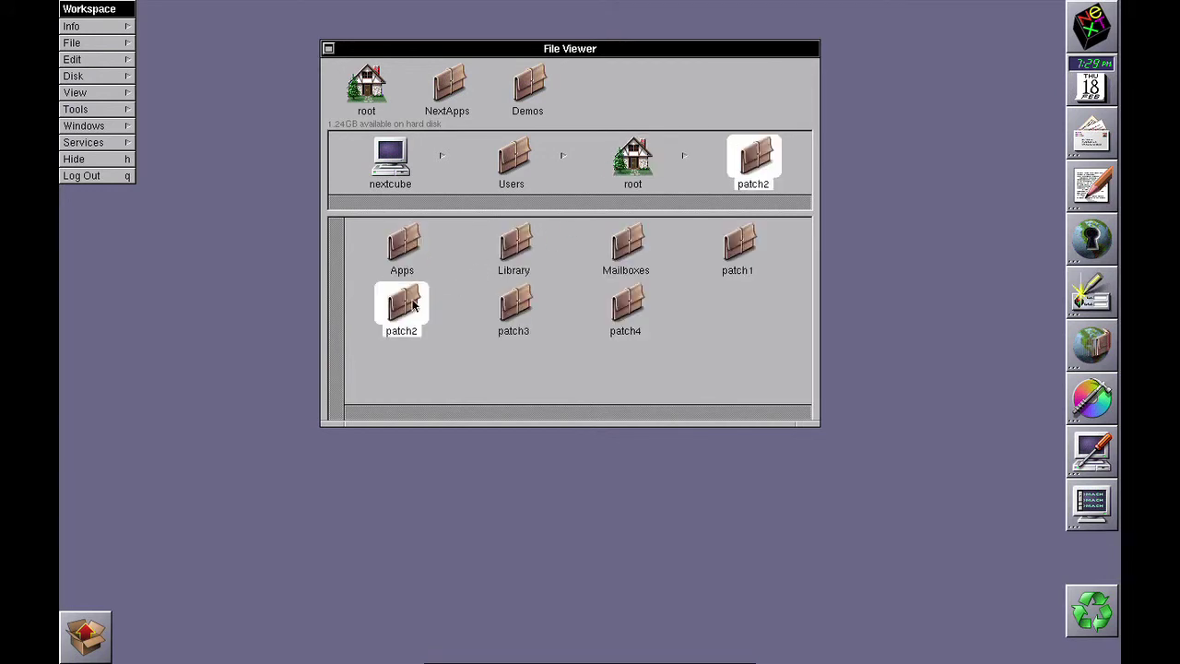
double_click(403, 305)
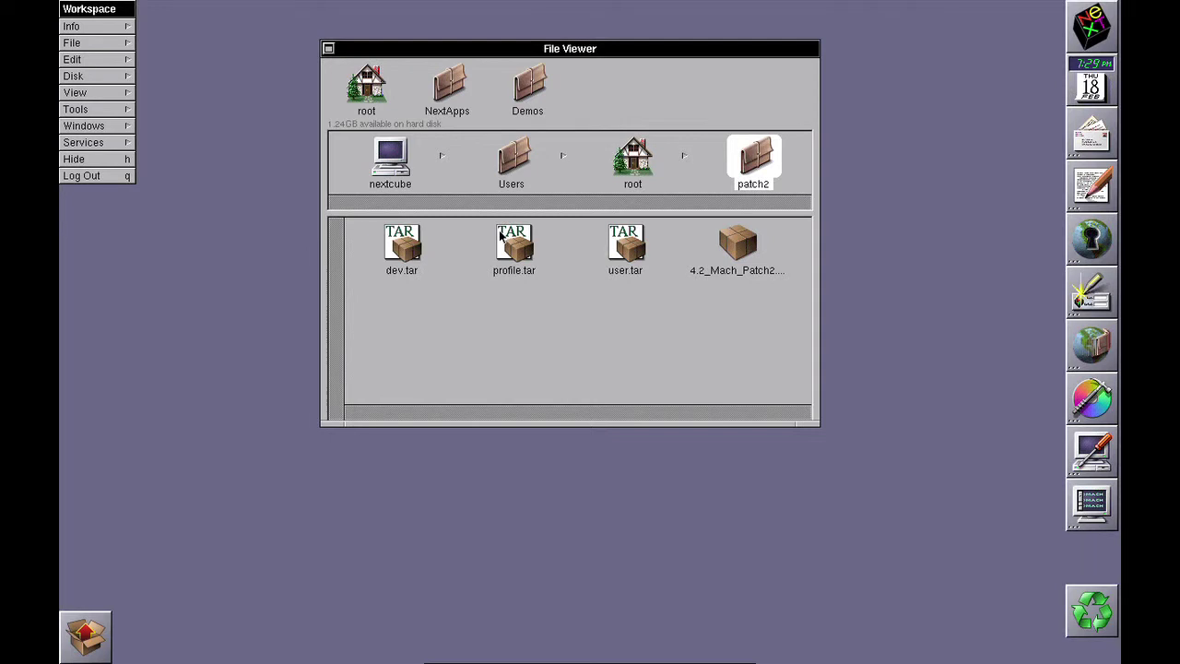
click(416, 240)
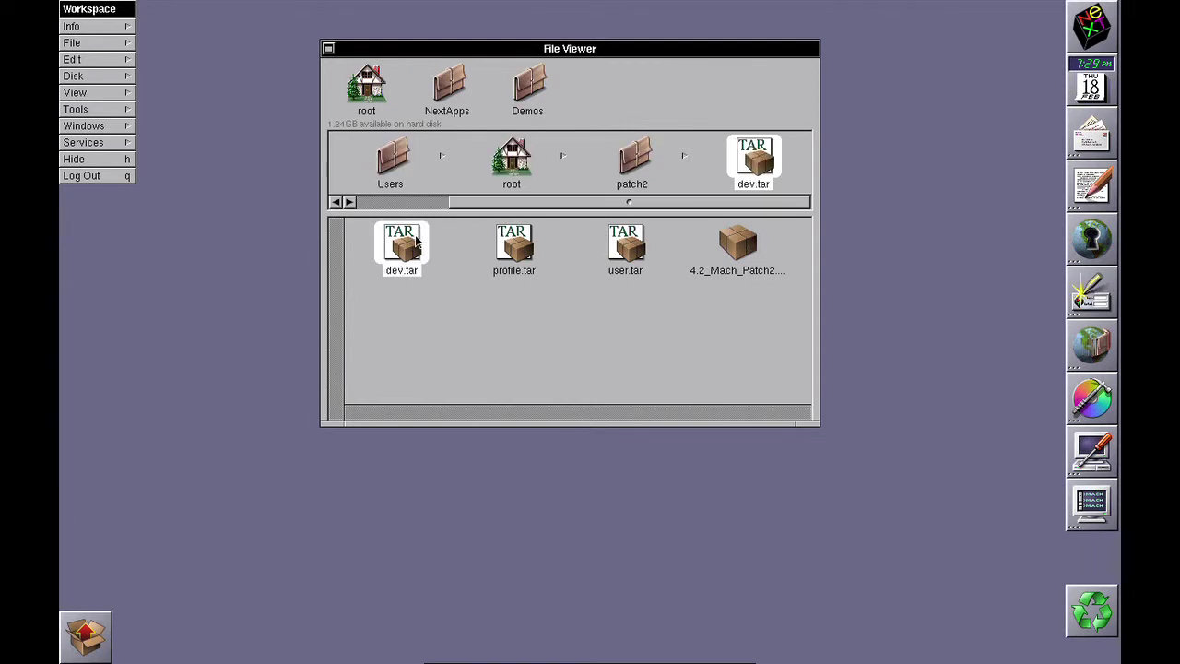
key(alt+3)
click(982, 640)
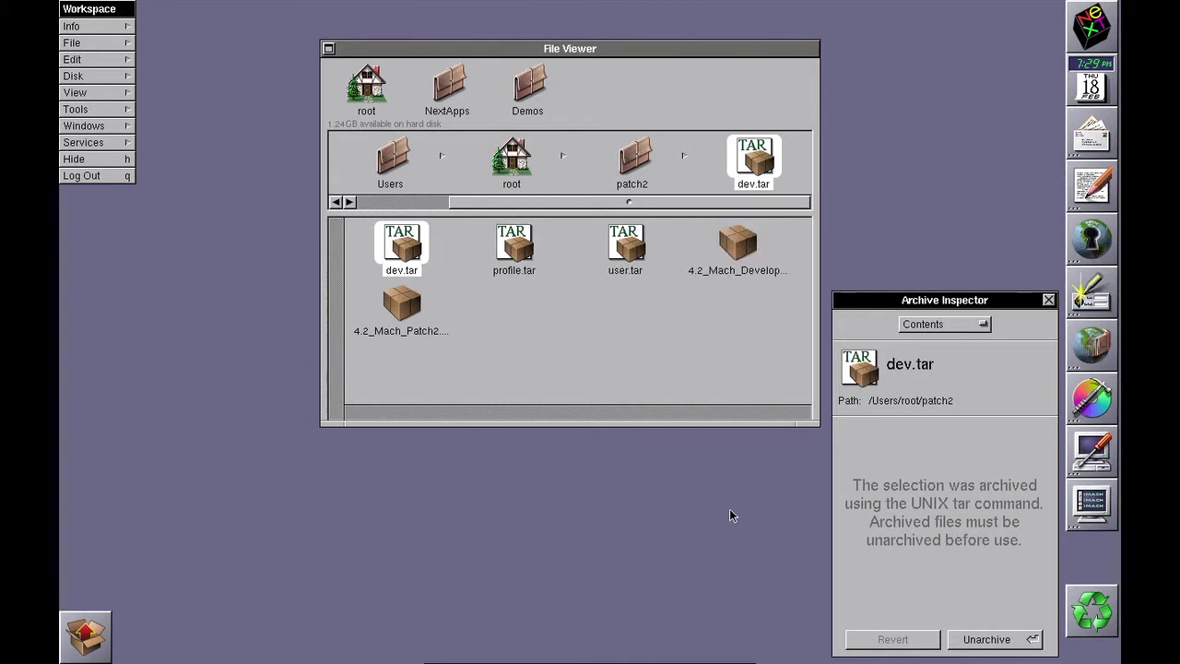
click(1048, 299)
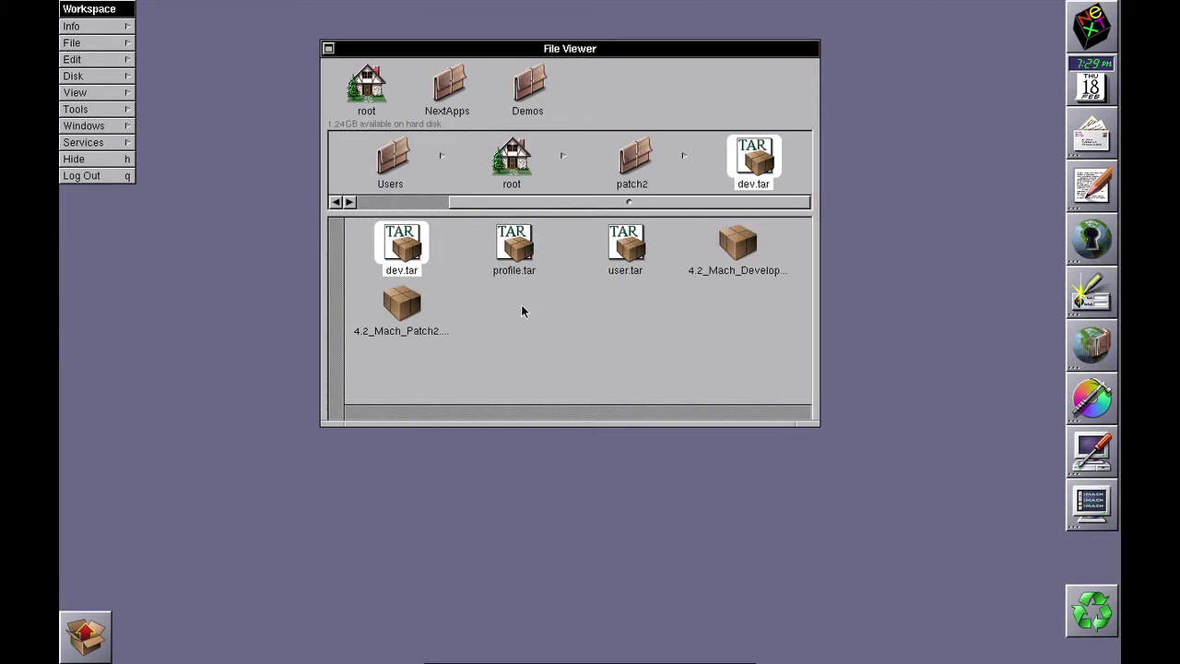
- Unarchive profile.tar in the patch2 folder with the Archive Inspector
double_click(514, 241)
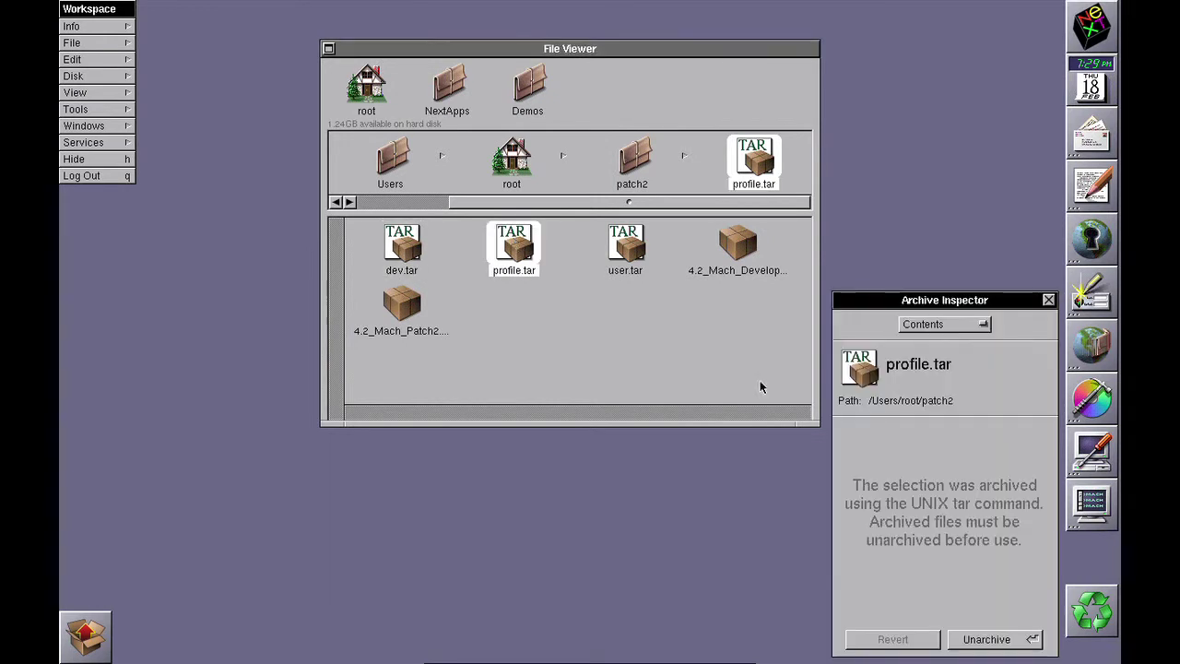
click(956, 638)
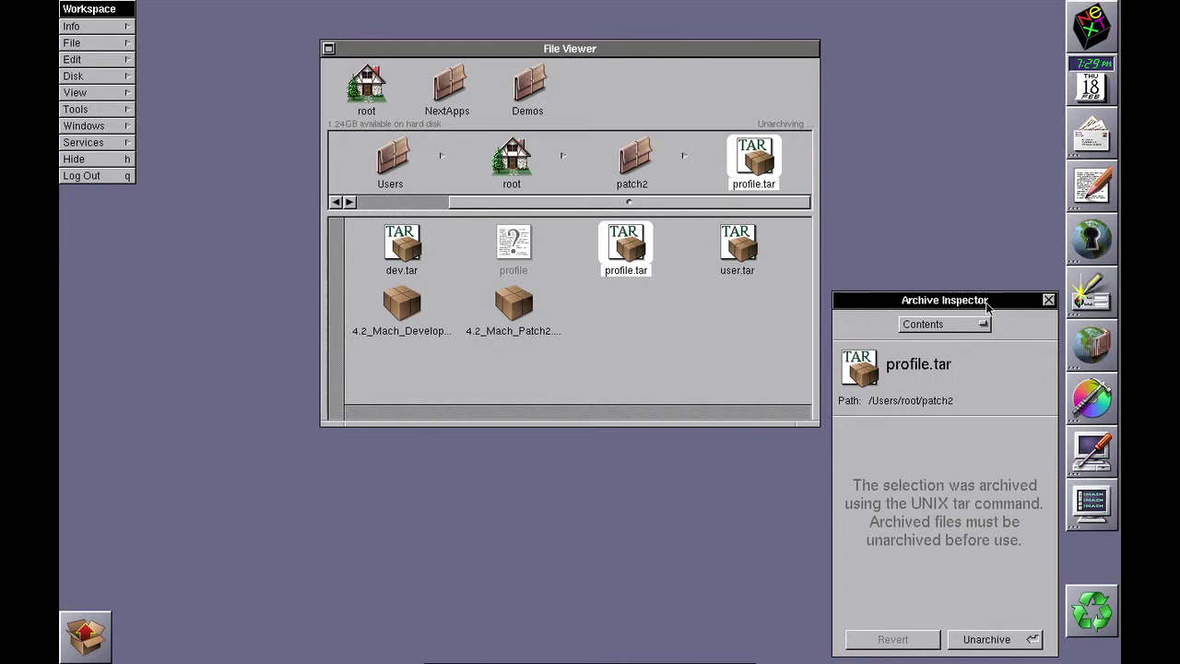
- Close the Archive Inspector for profile.tar, inspect dev.tar in the patch2 folder and close its inspector
click(1045, 300)
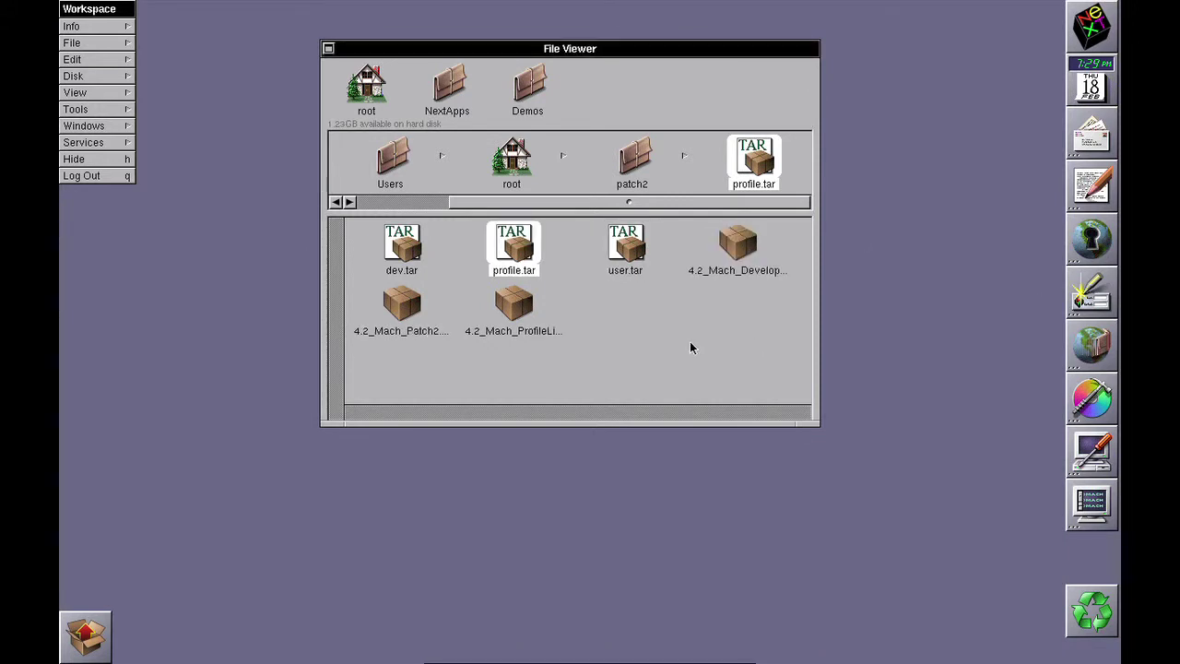
double_click(401, 238)
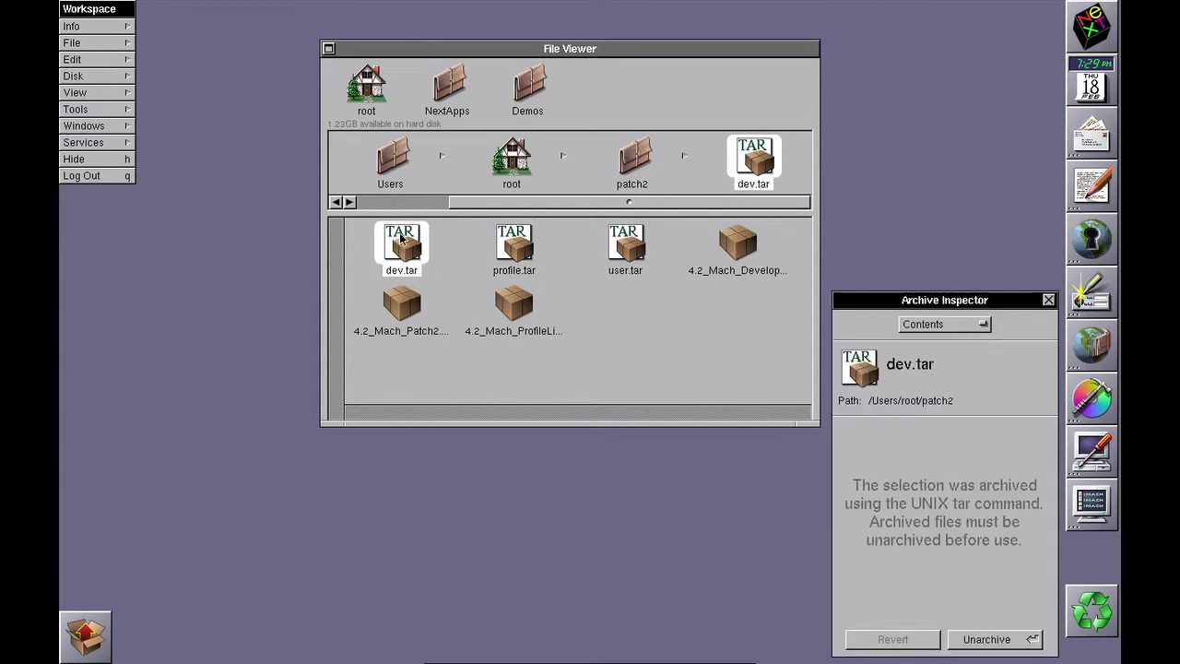
click(1048, 300)
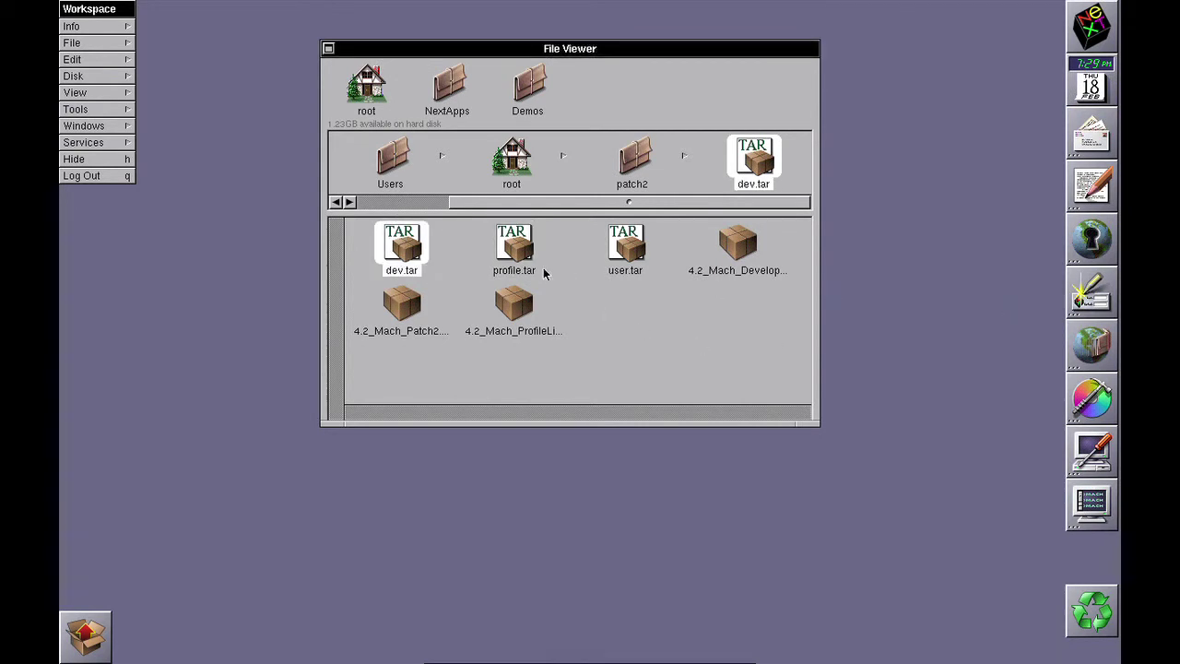
- Review the package information of 4.2_Mach_Developer_Patch2.pkg and 4.2_Mach_ProfileLibs_Patch2.pkg, cancelling the developer patch's installation and closing both packages
click(727, 252)
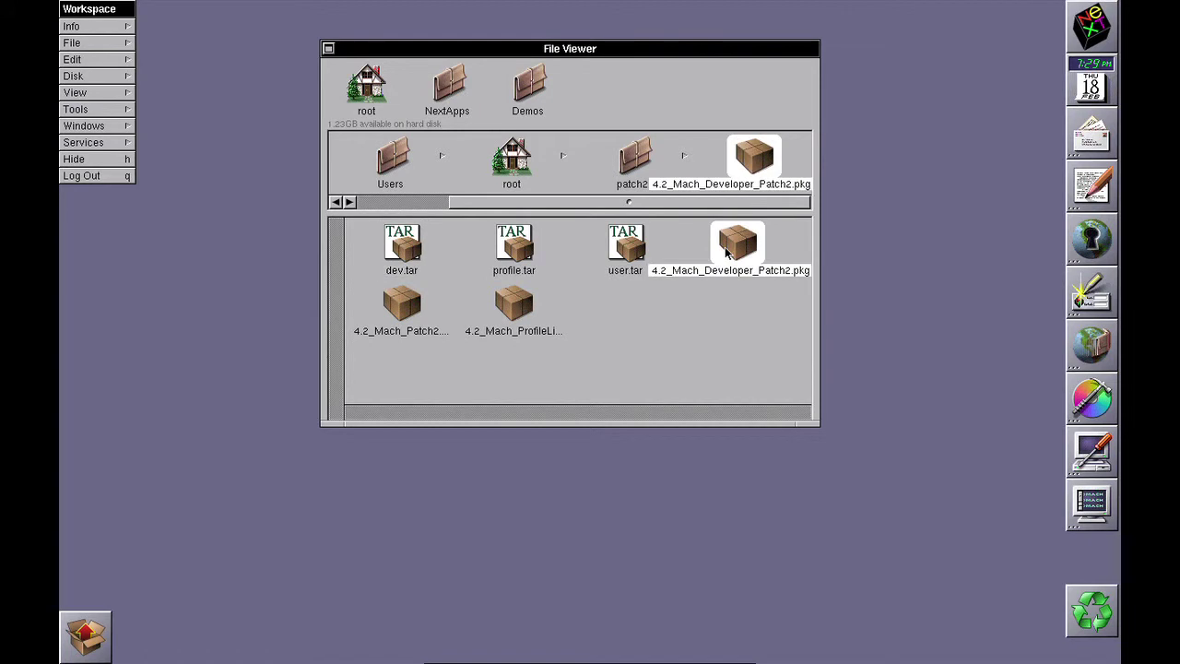
double_click(737, 244)
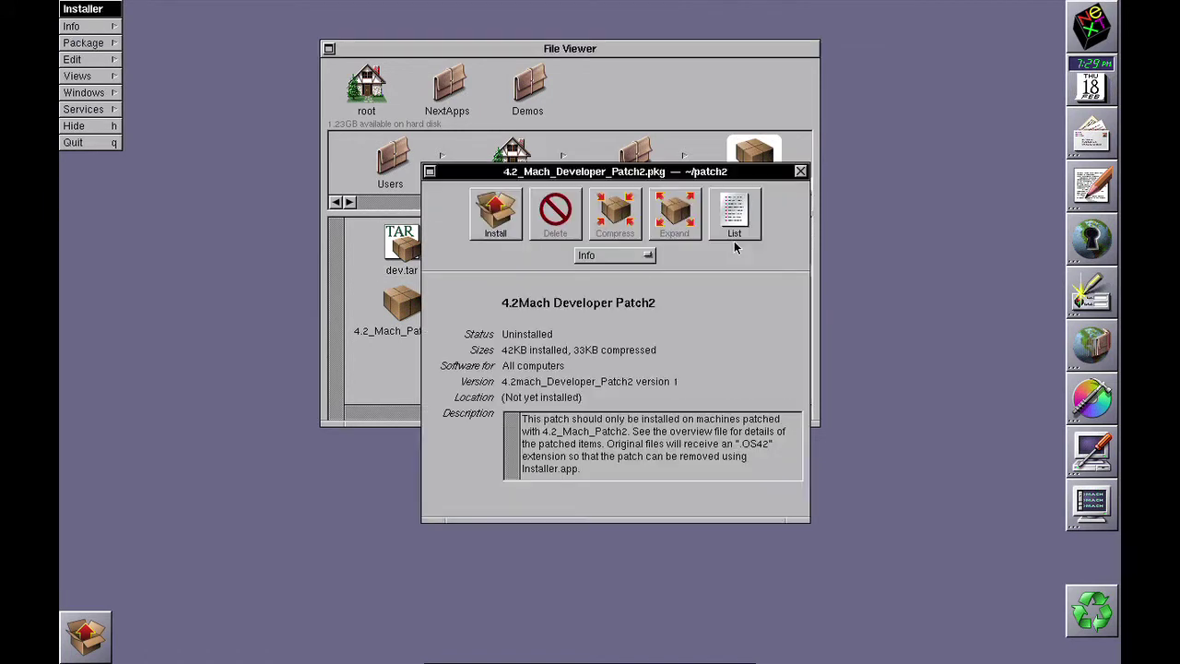
click(496, 208)
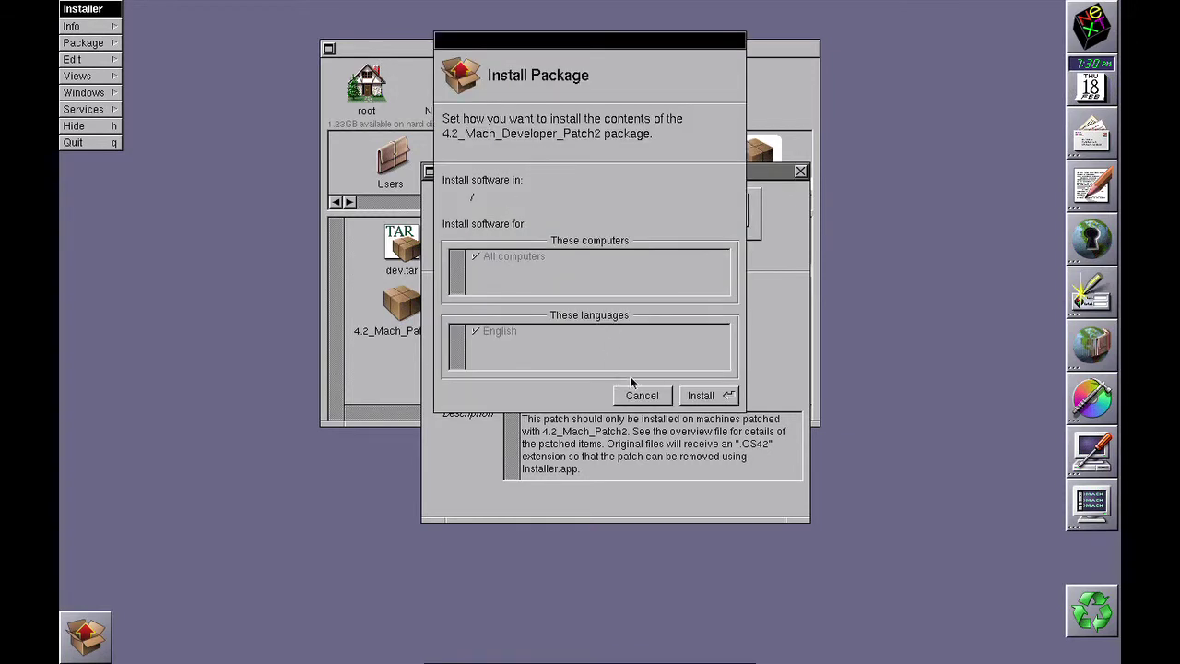
click(638, 395)
click(496, 215)
click(643, 395)
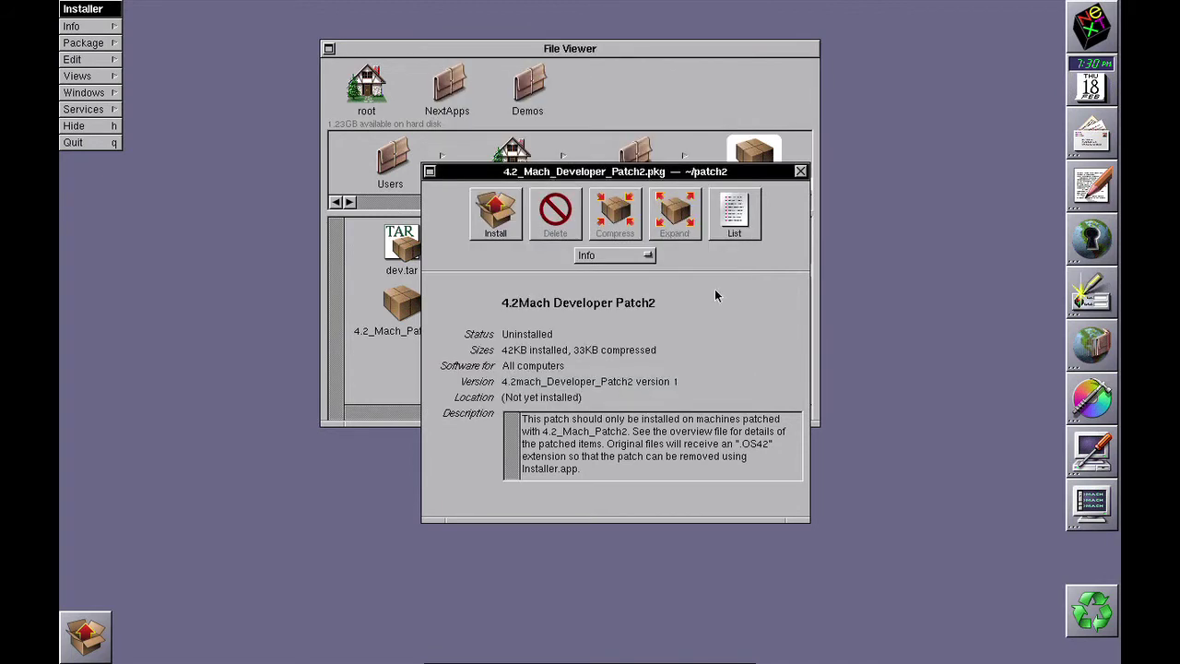
click(799, 172)
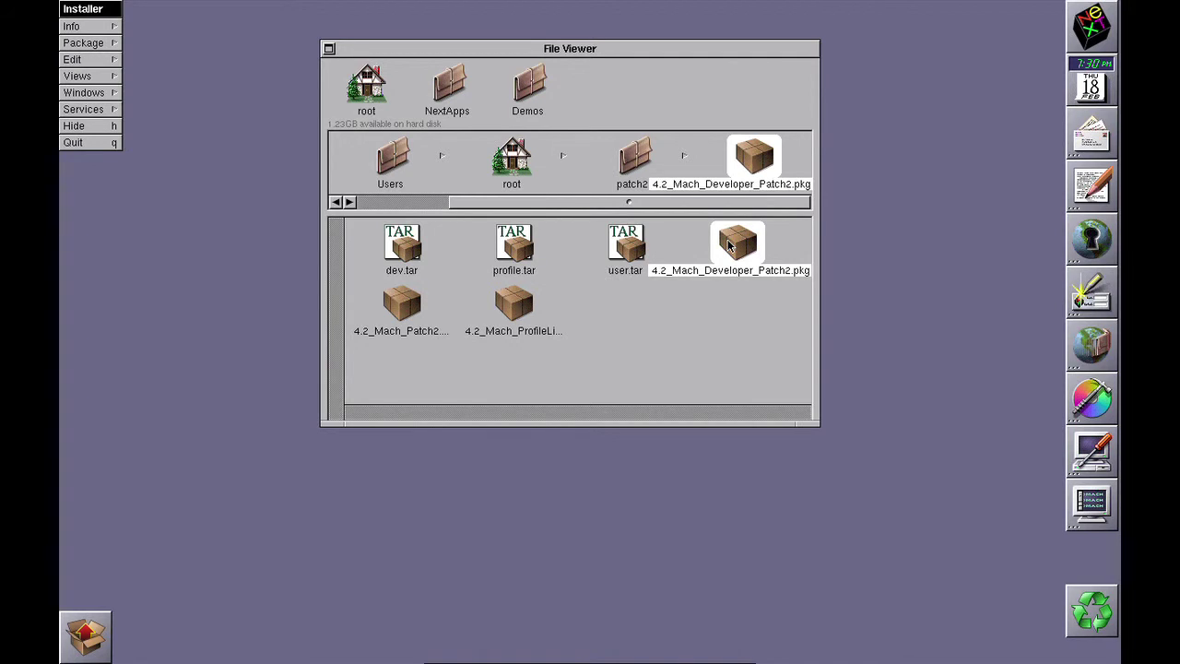
double_click(508, 313)
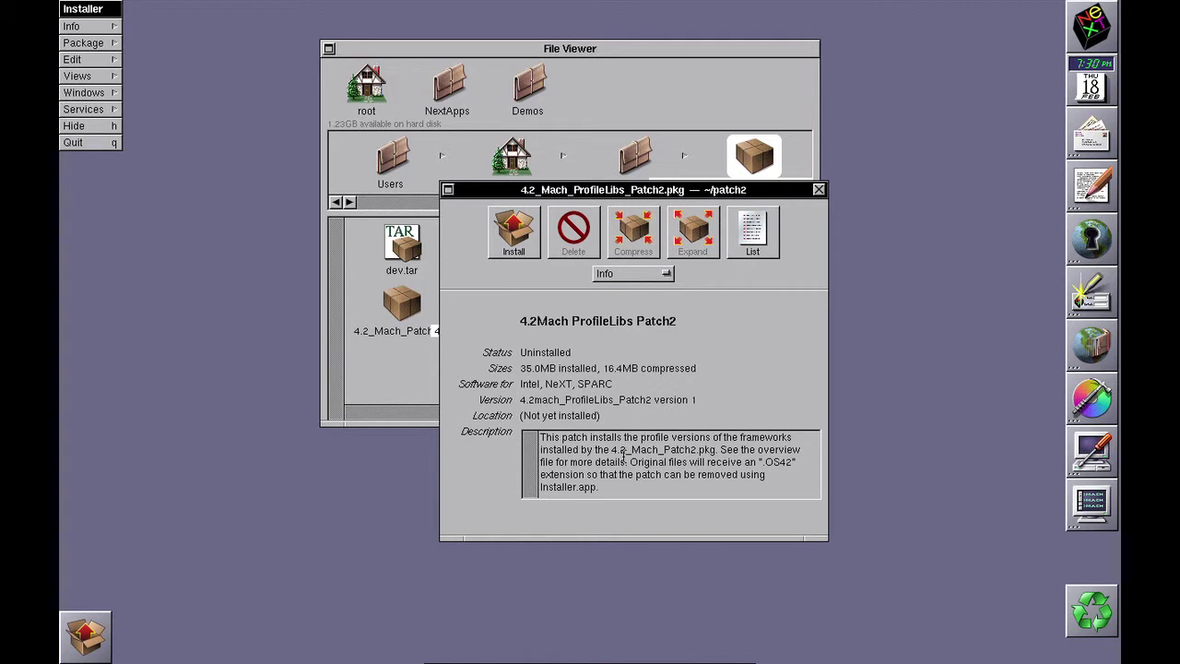
click(819, 189)
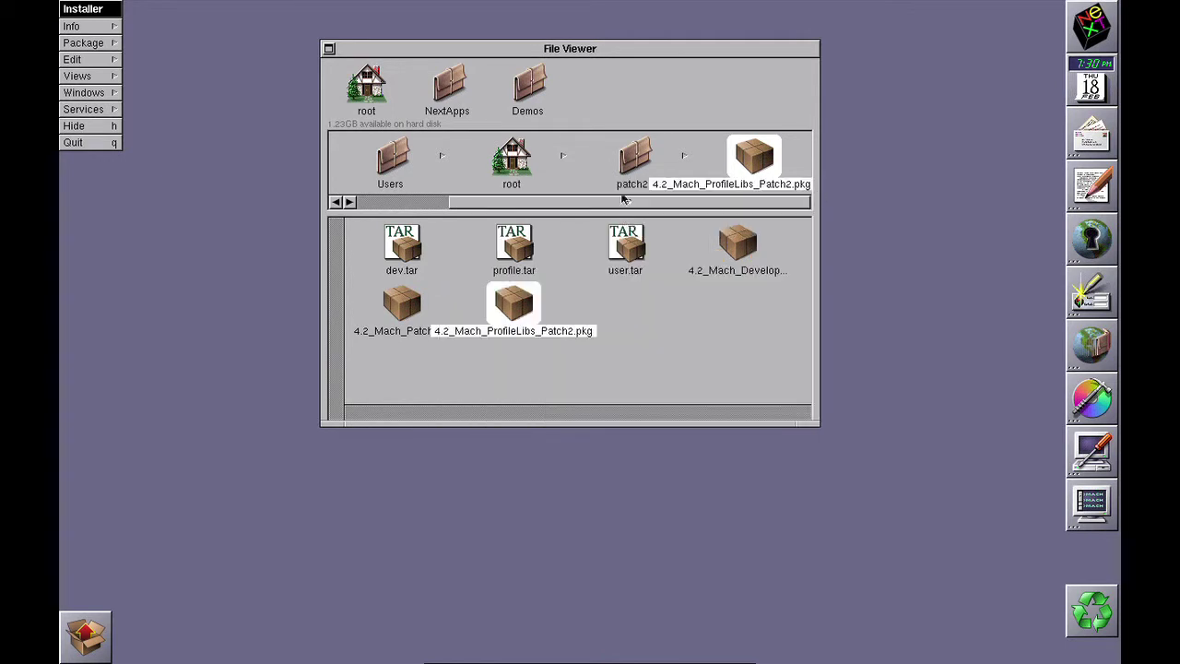
- Open the patch3 and patch4 folders in root's home directory to check their contents
click(521, 155)
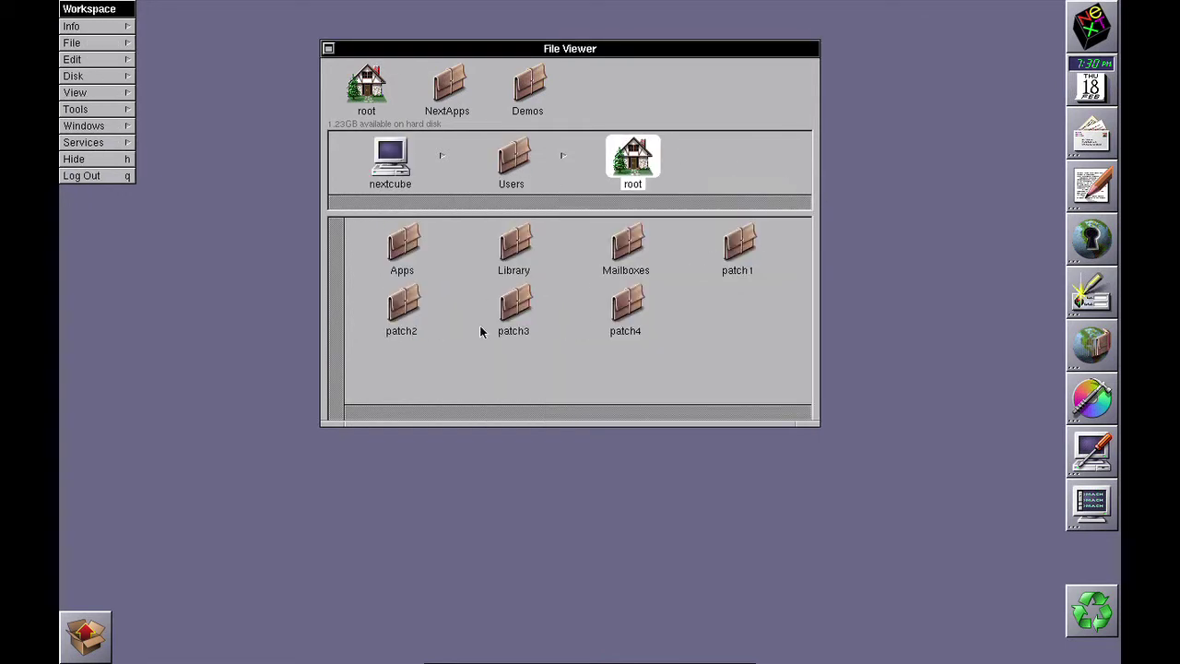
double_click(513, 309)
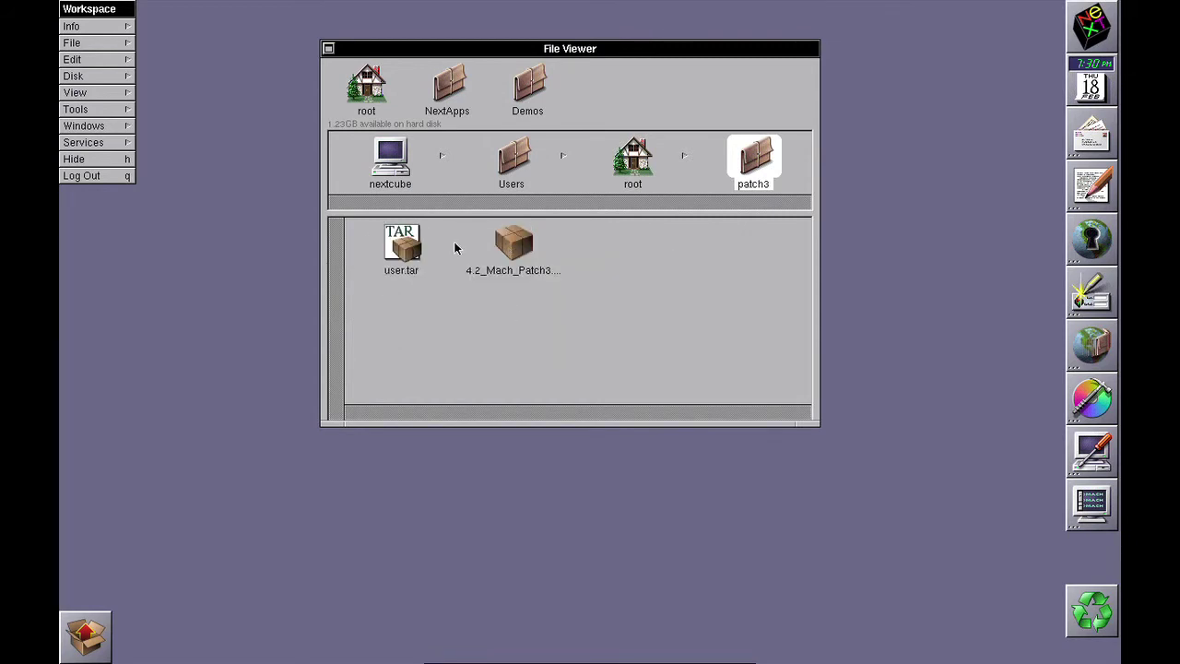
click(623, 164)
double_click(619, 317)
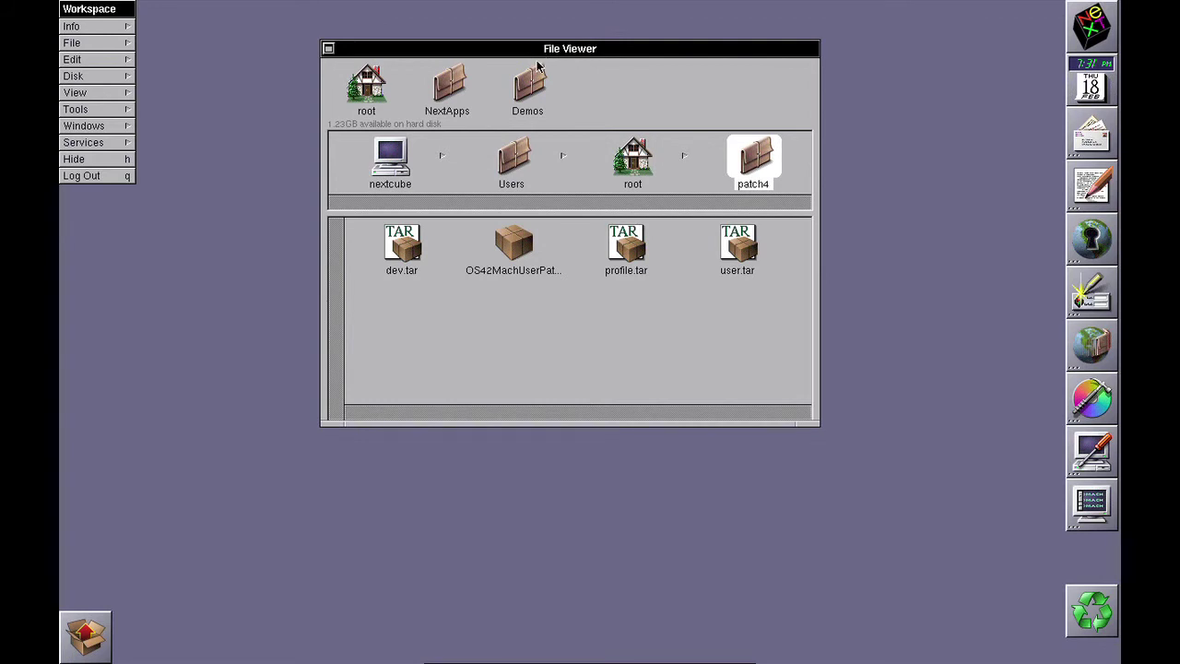
- Open the NextDeveloper folder on nextcube, check its Apps folder and return to NextDeveloper
drag(538, 51, 540, 55)
click(387, 166)
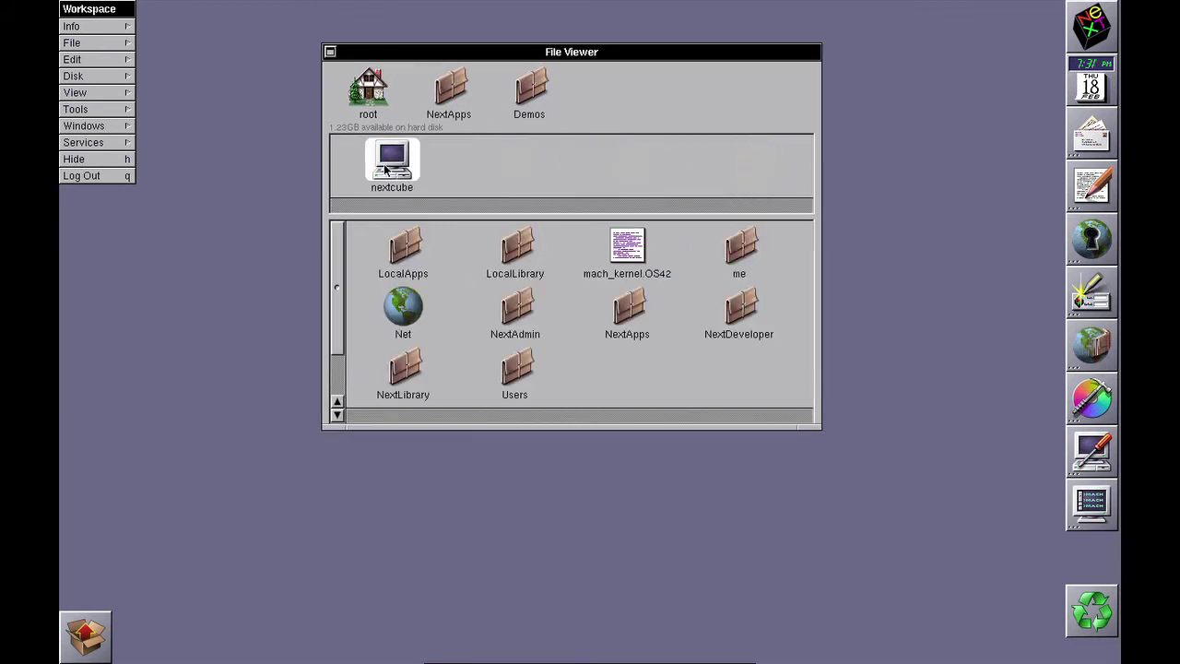
double_click(738, 309)
click(406, 248)
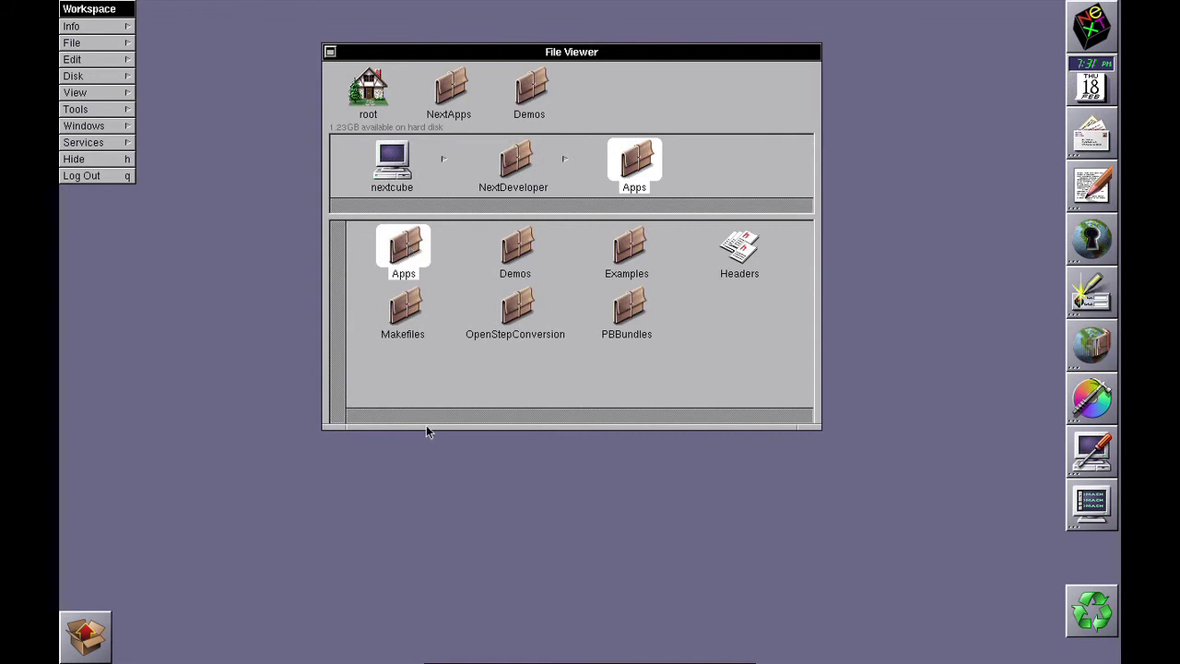
click(521, 164)
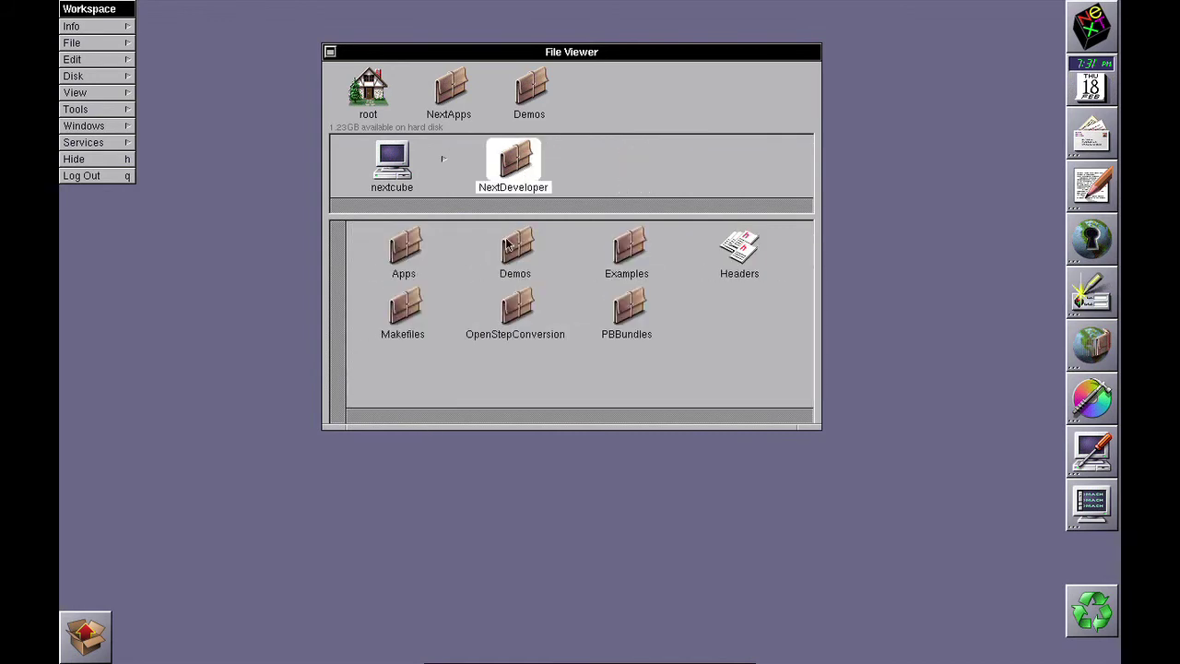
- Browse the AppKit, DriverKit, Foundation, InterfaceBuilder and NEXTIME folders inside NextDeveloper's Examples folder
click(629, 247)
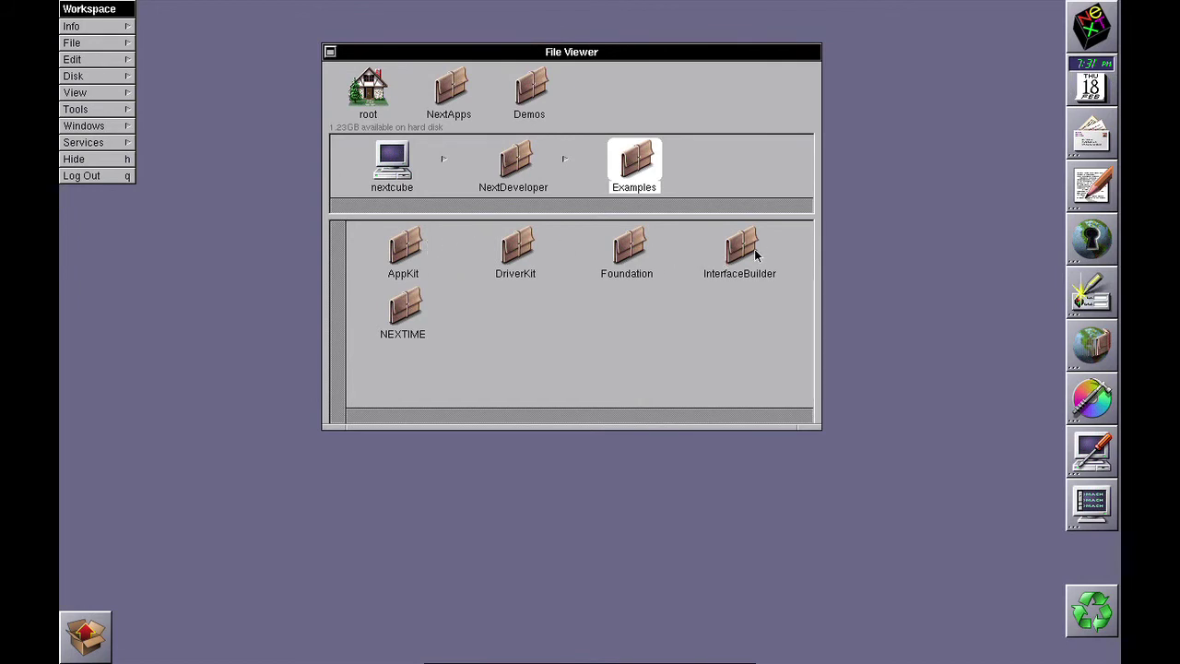
click(420, 261)
key(Left)
click(502, 259)
key(Left)
click(623, 249)
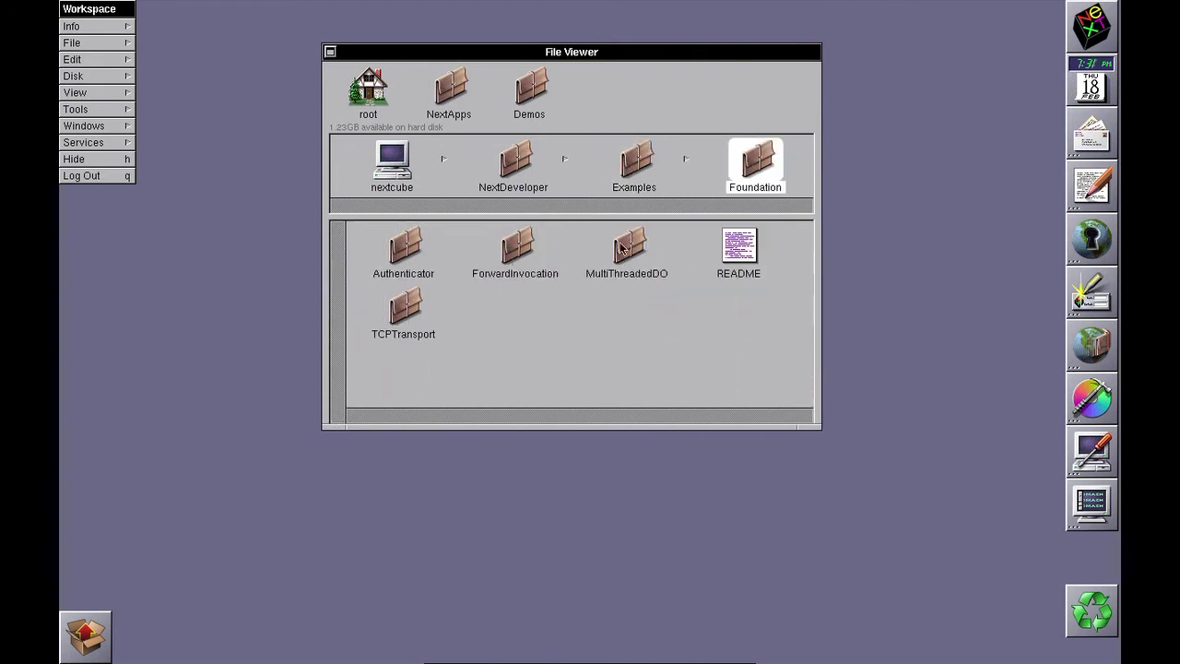
key(Left)
click(733, 258)
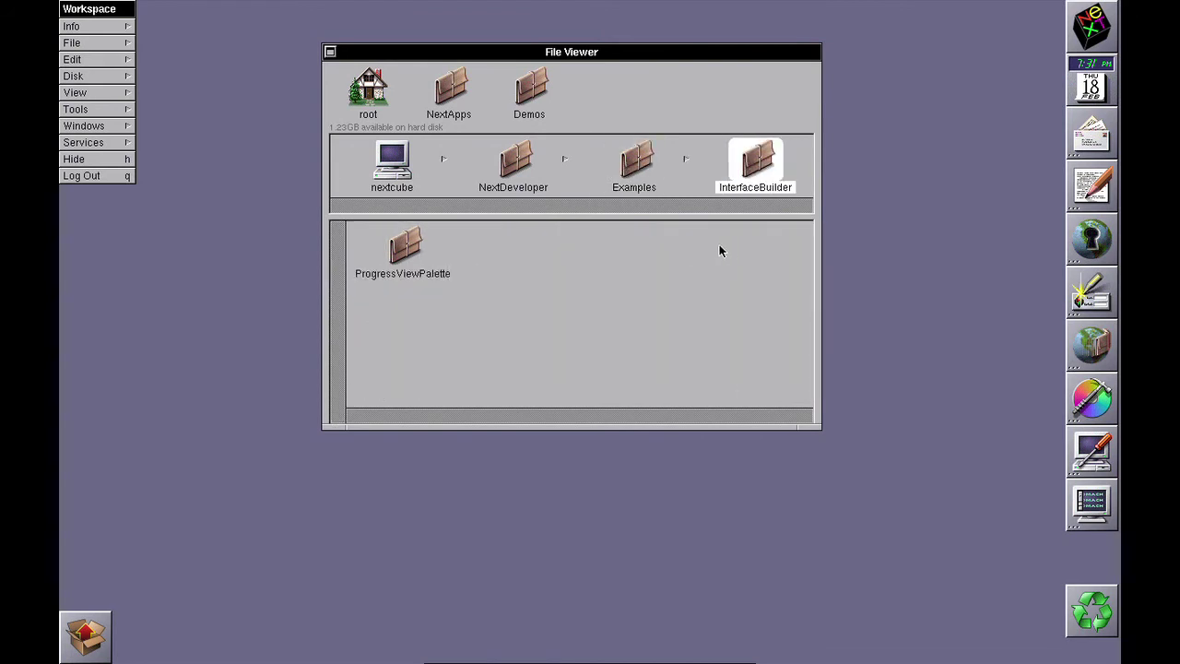
click(628, 175)
click(399, 304)
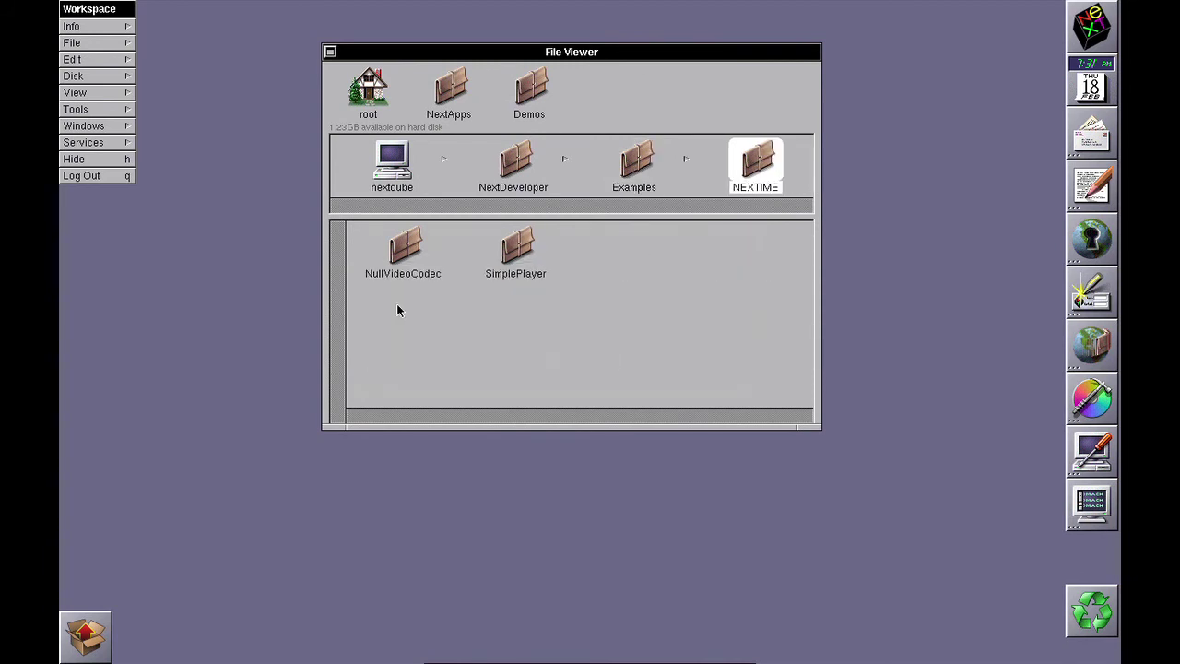
- Look through the applications in NextDeveloper's Demos folder and return to the nextcube top level
click(505, 172)
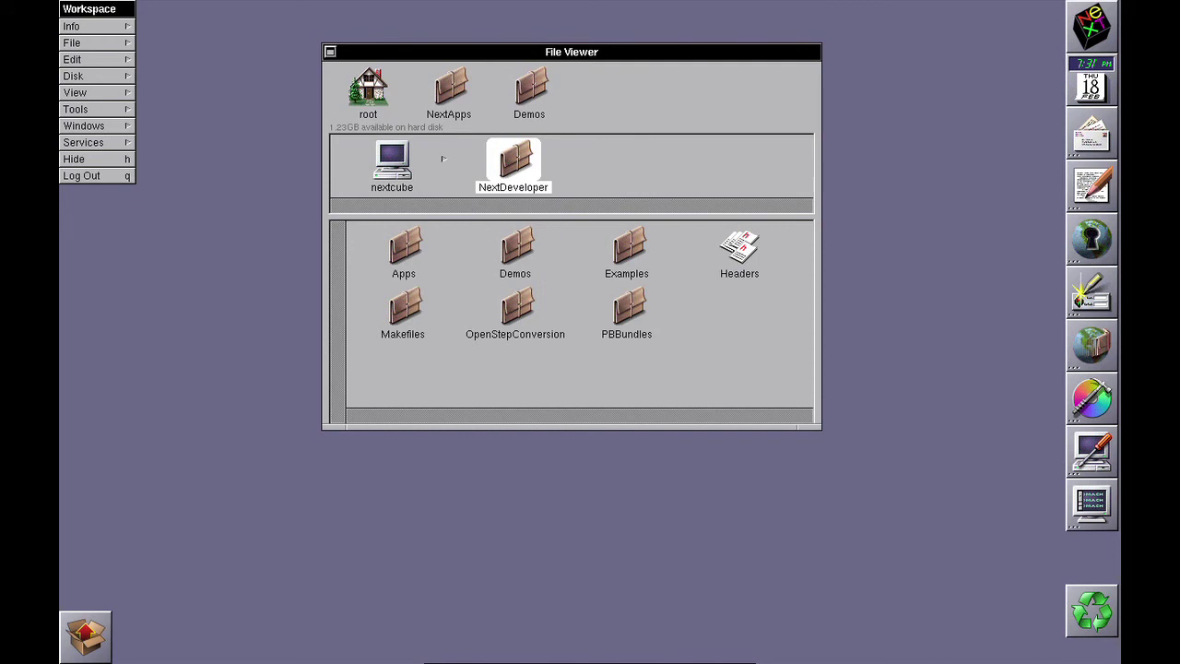
click(515, 247)
click(516, 252)
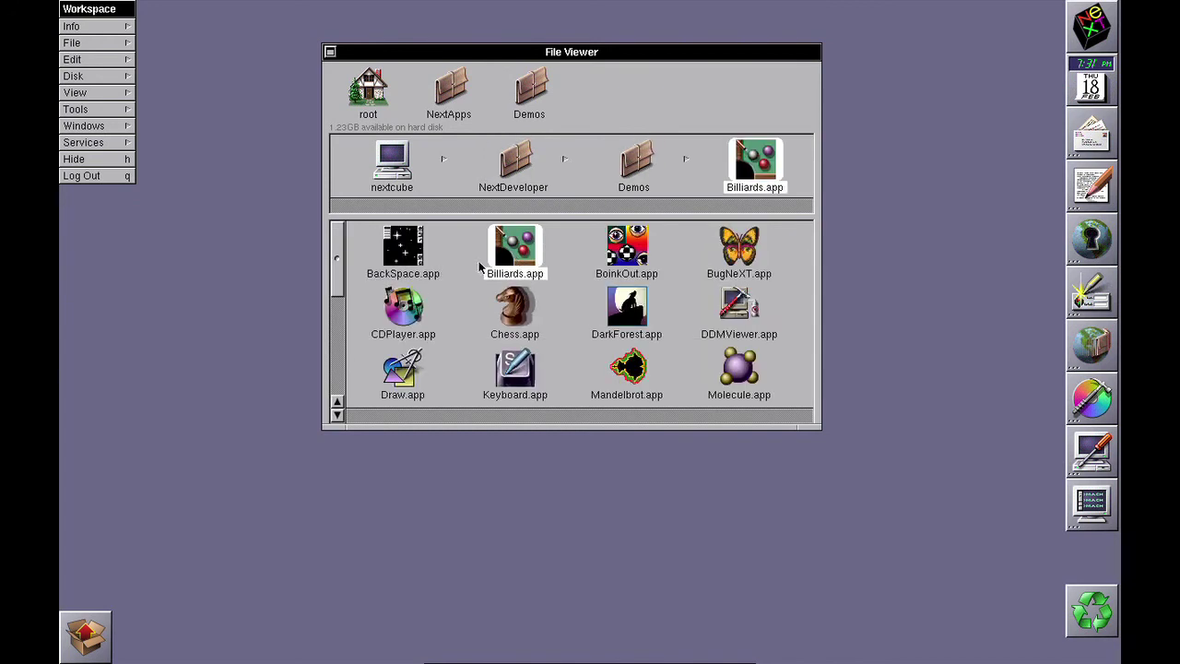
drag(338, 265, 352, 220)
click(410, 164)
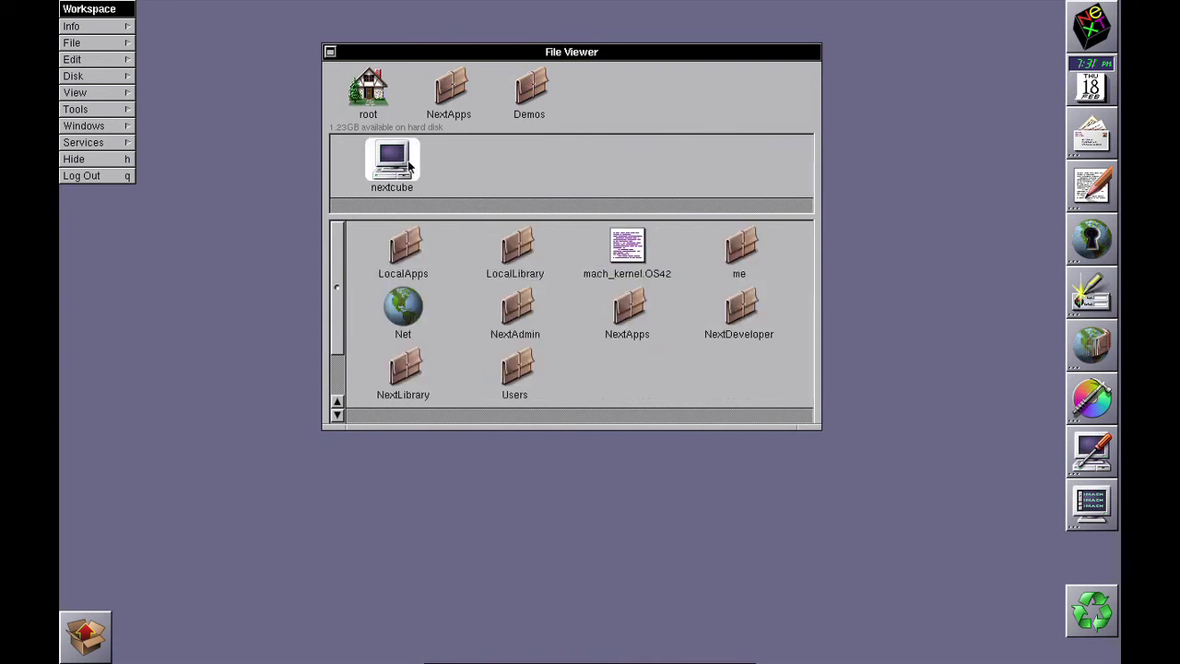